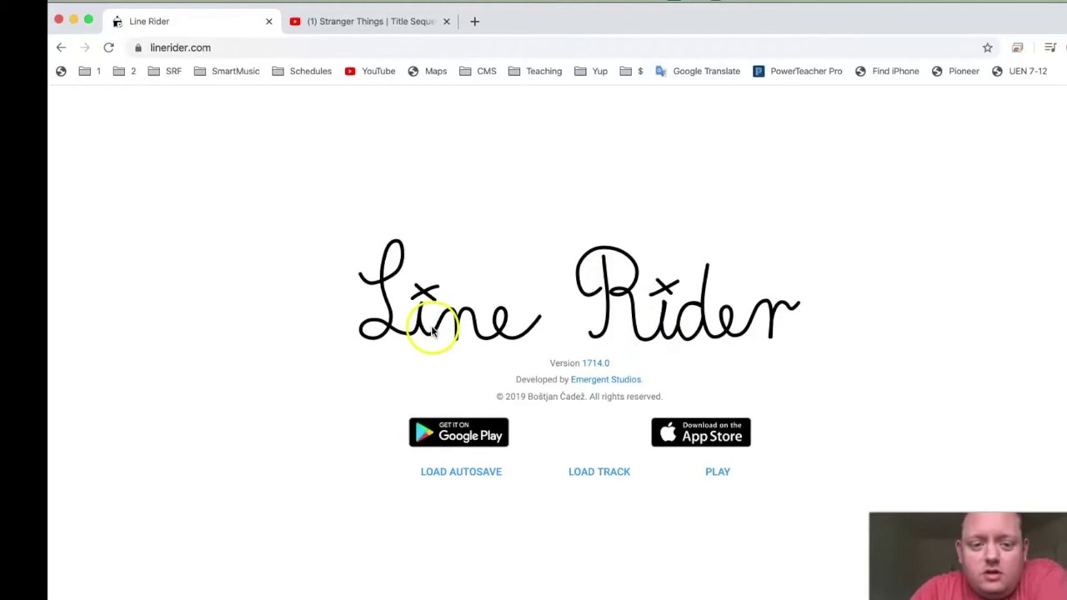
Step: Start a blank Line Rider track and play the Stranger Things title sequence video on YouTube
click(175, 47)
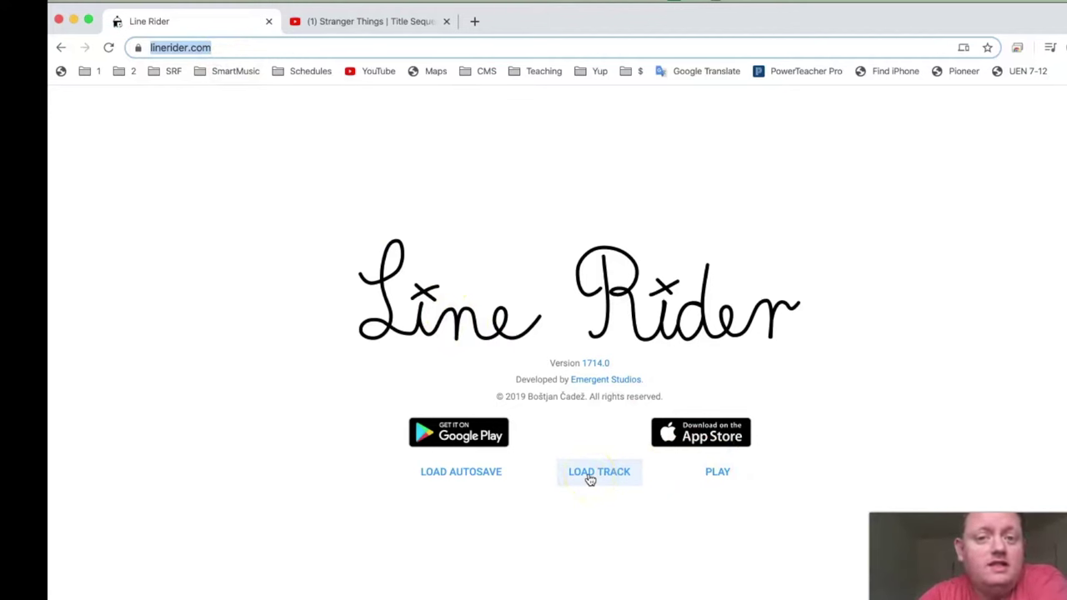
click(717, 472)
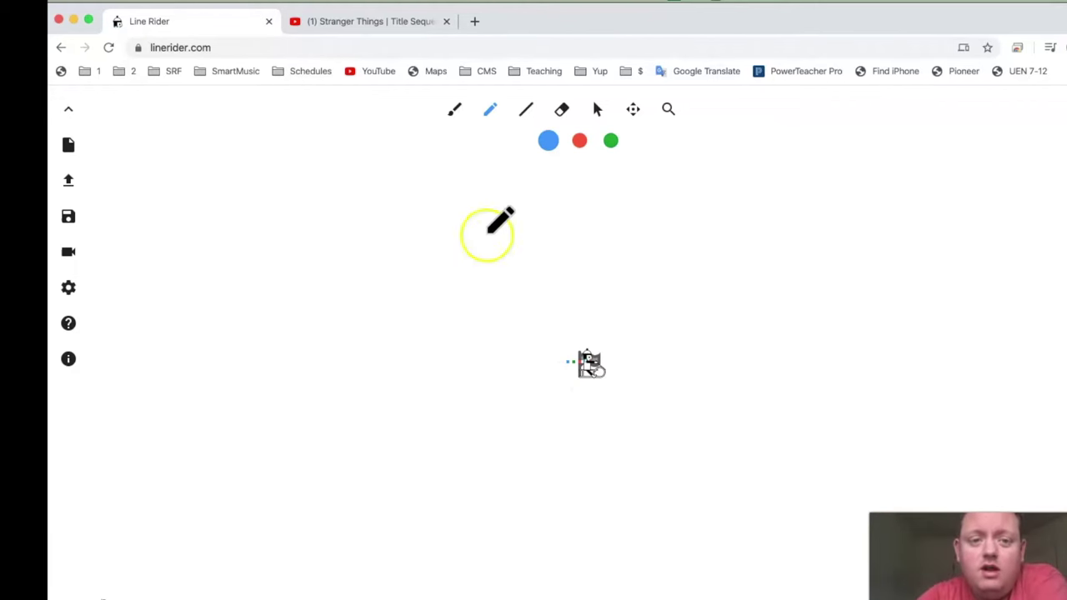
click(396, 27)
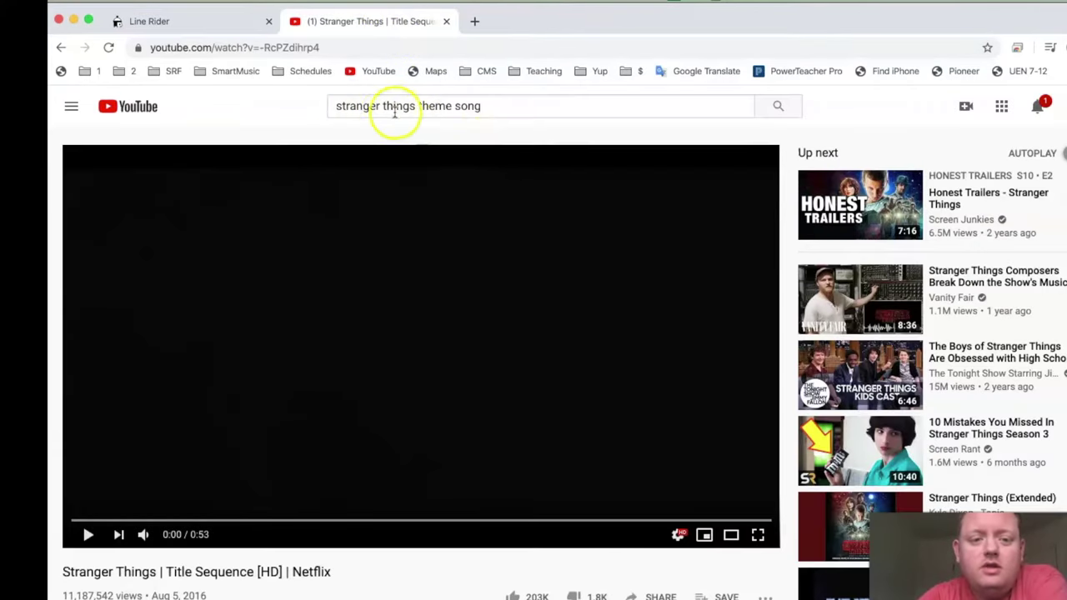
click(89, 536)
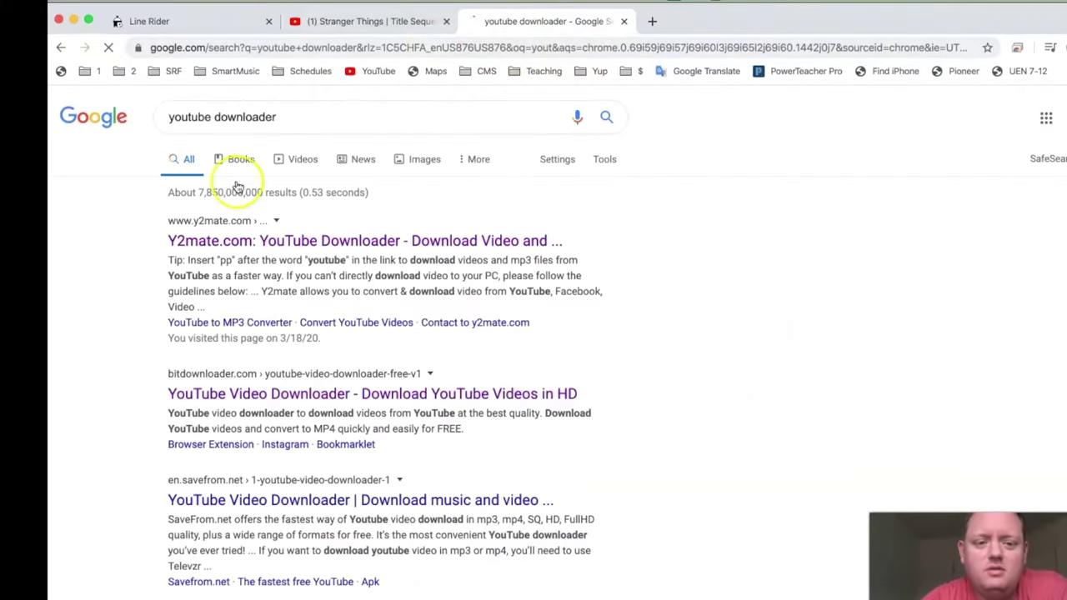
Step: Open the Y2mate YouTube downloader and give it the copied link of the Stranger Things title sequence video
click(214, 240)
click(367, 27)
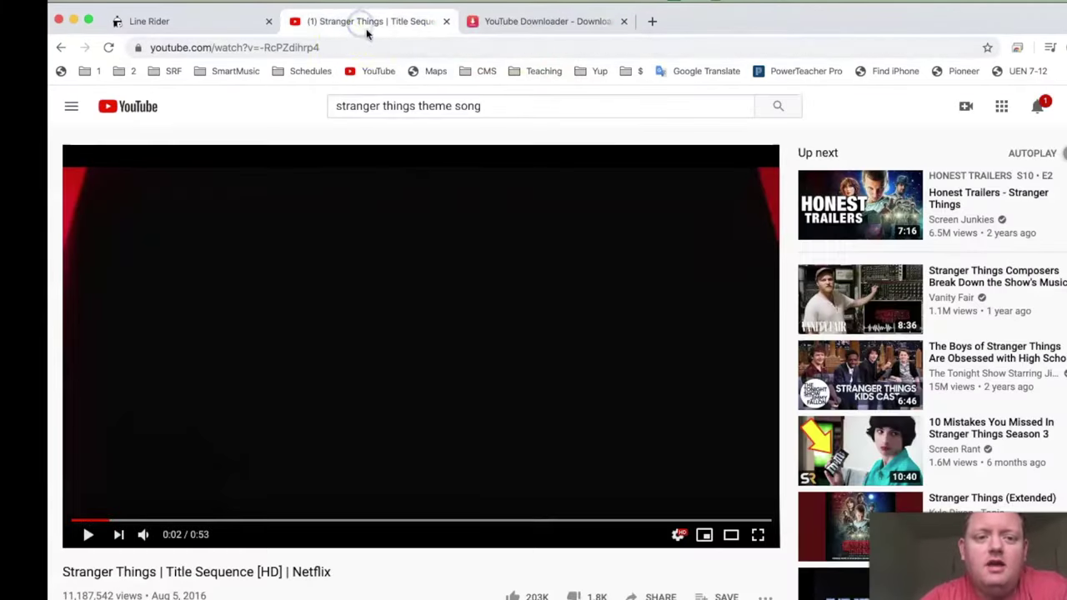
click(339, 48)
key(ctrl+c)
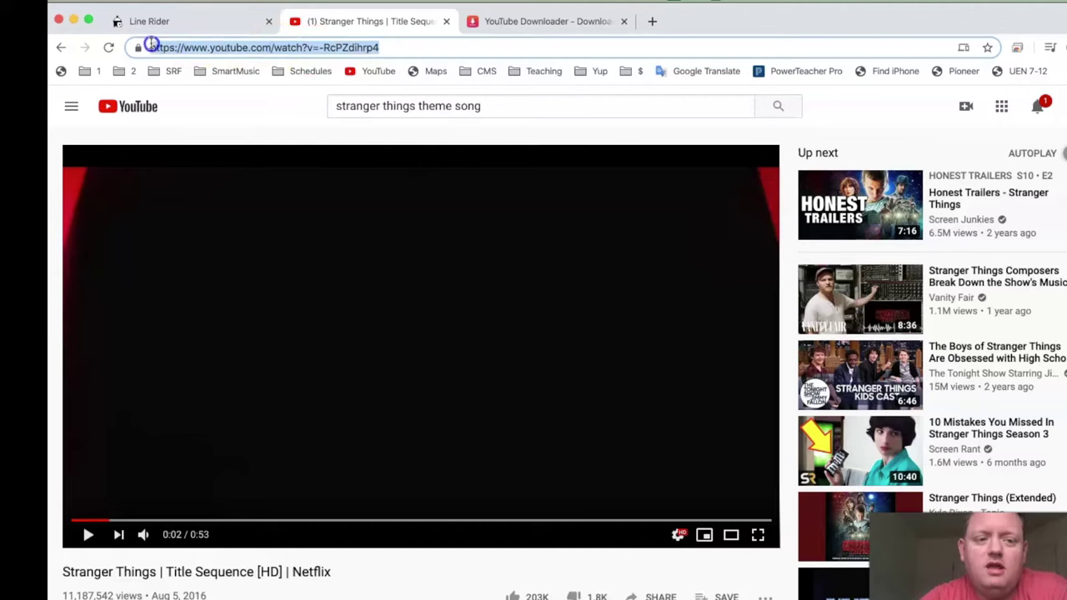
click(523, 25)
key(ctrl+v)
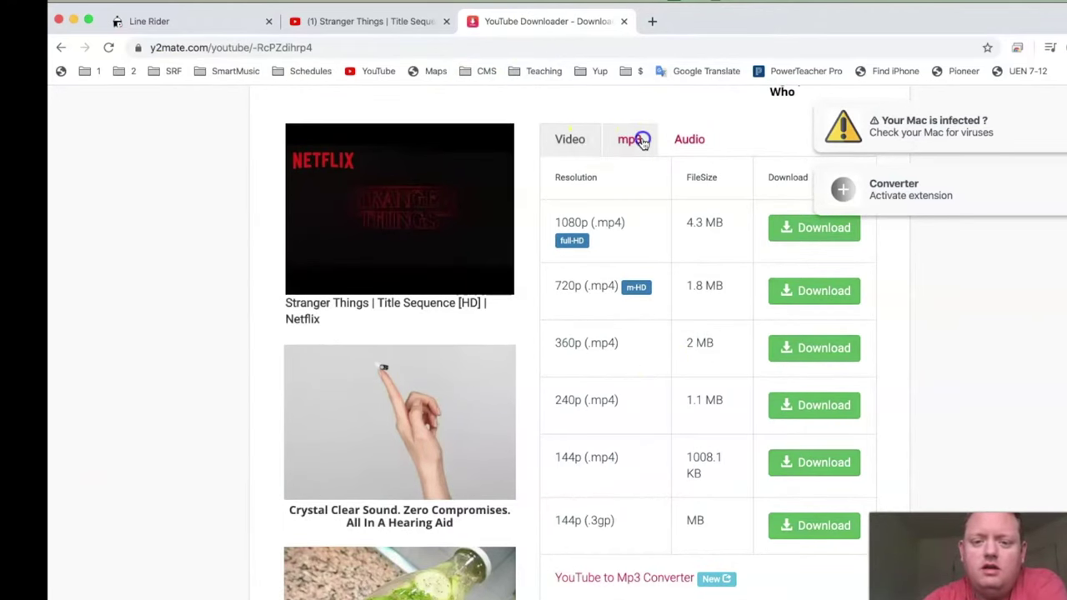
Step: Download the Stranger Things title sequence as a 128 kbps mp3 file
click(640, 142)
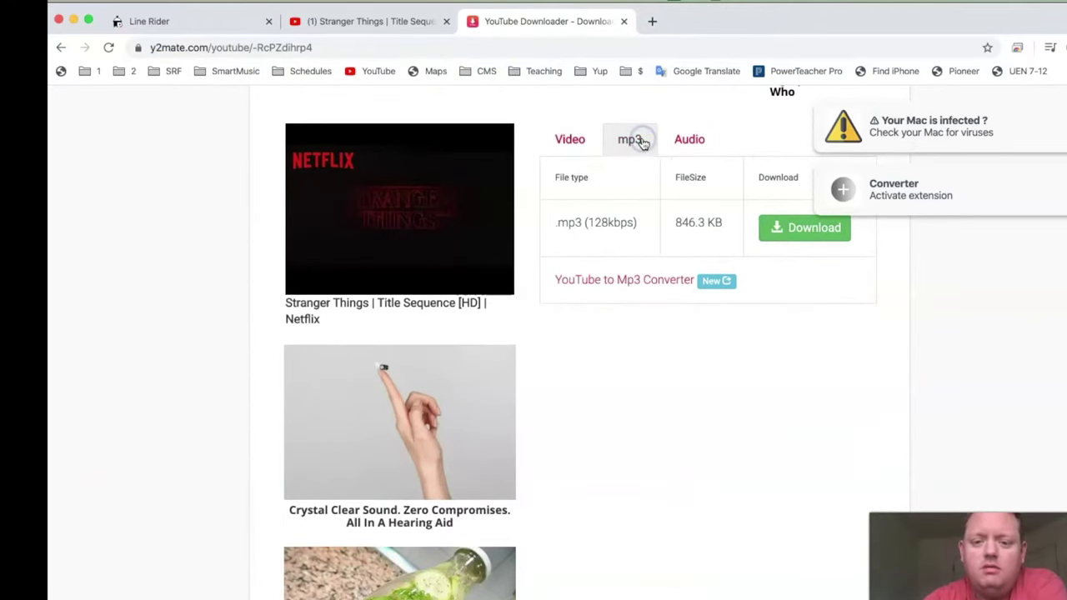
click(800, 230)
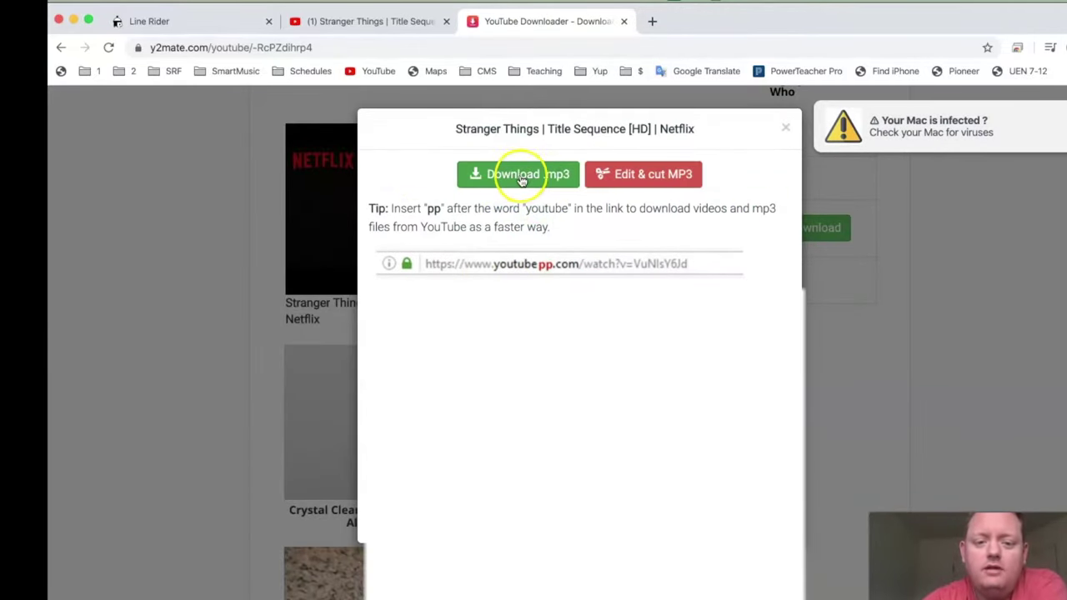
click(518, 175)
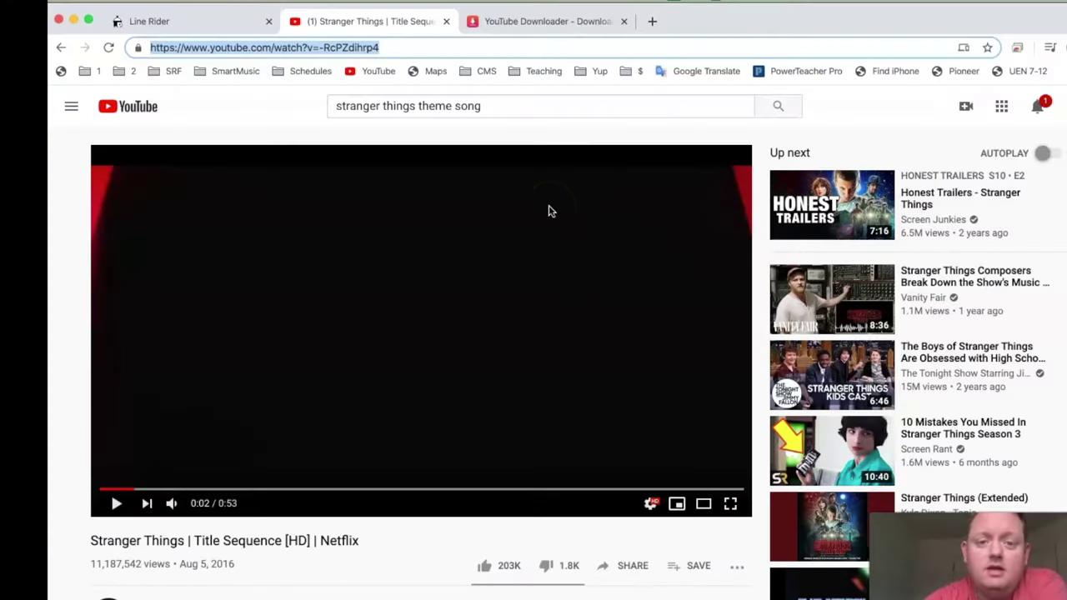
click(399, 96)
Step: Load the downloaded Stranger Things title sequence mp3 from the Desktop as the Line Rider track's audio
click(219, 28)
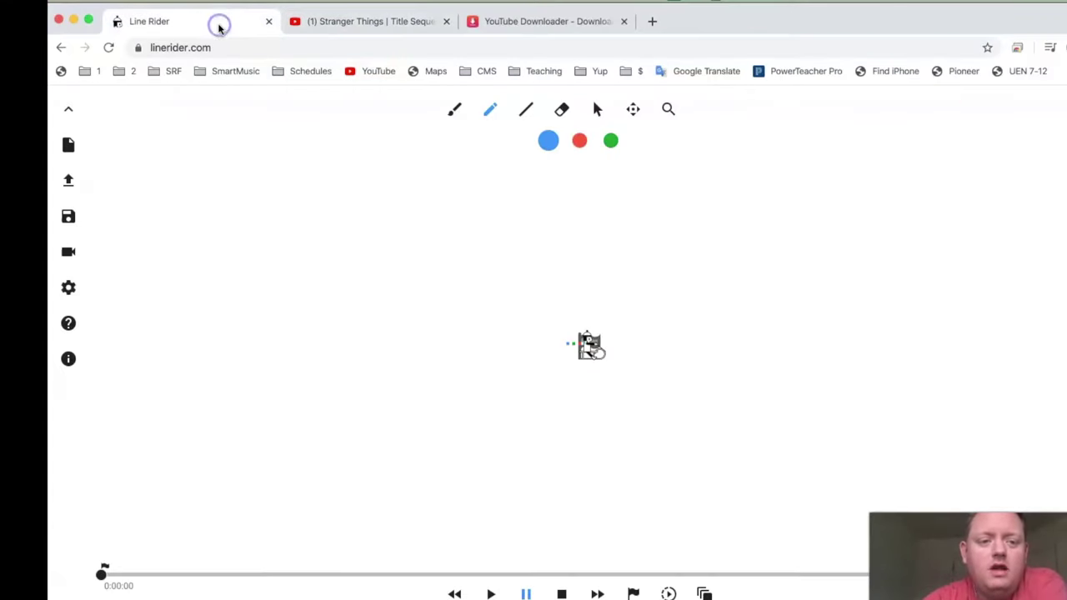
click(67, 291)
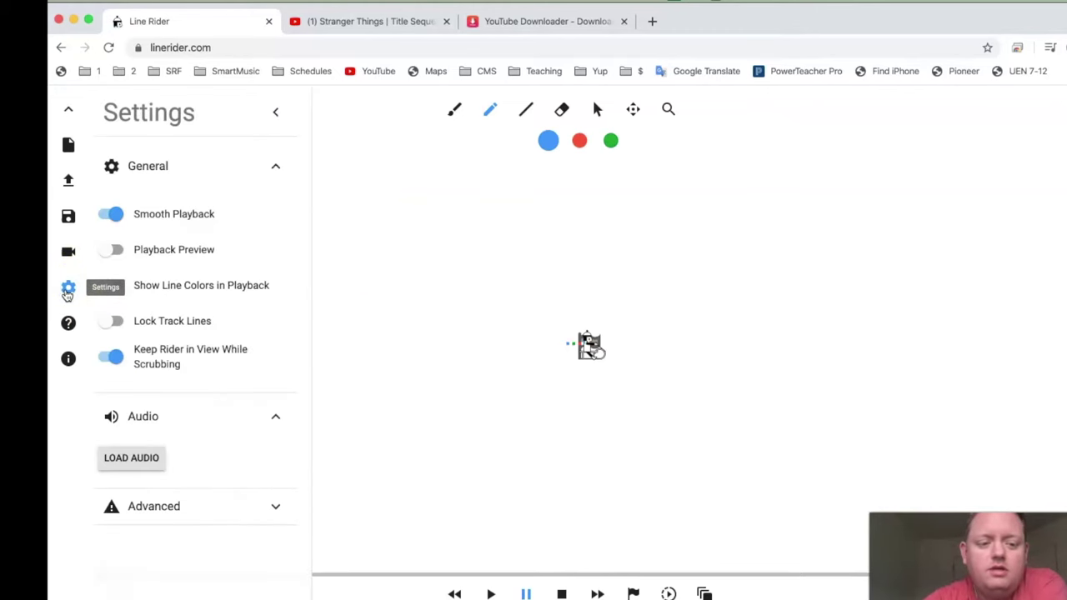
click(134, 461)
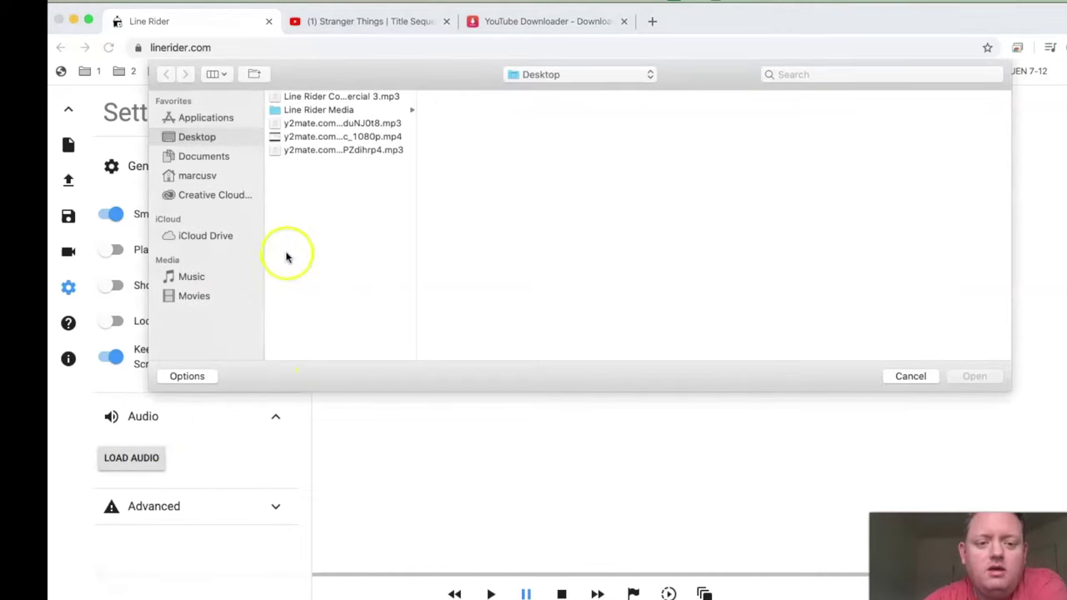
click(367, 150)
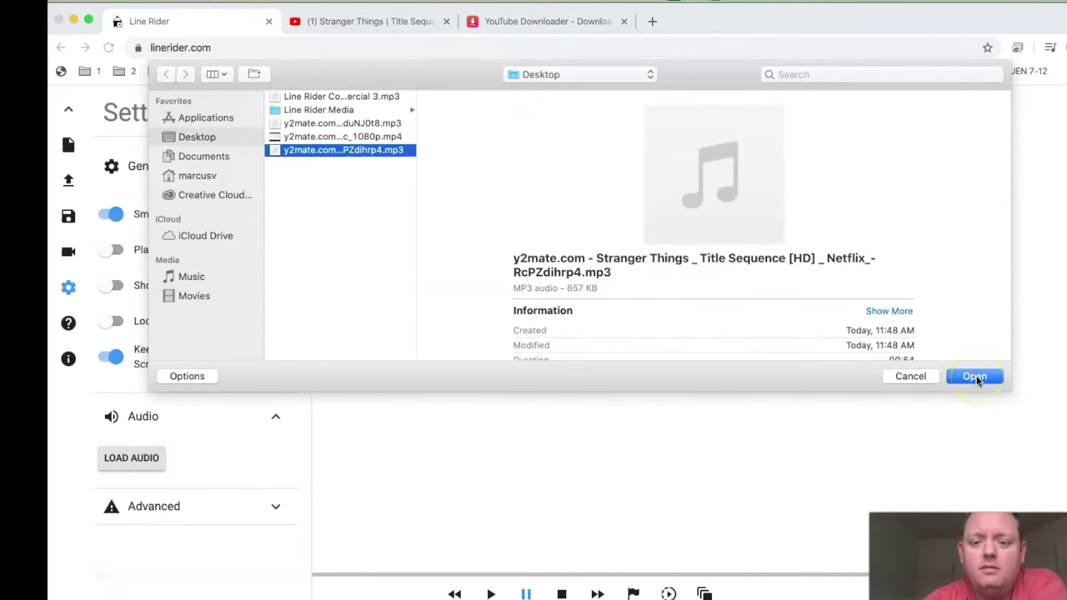
click(974, 377)
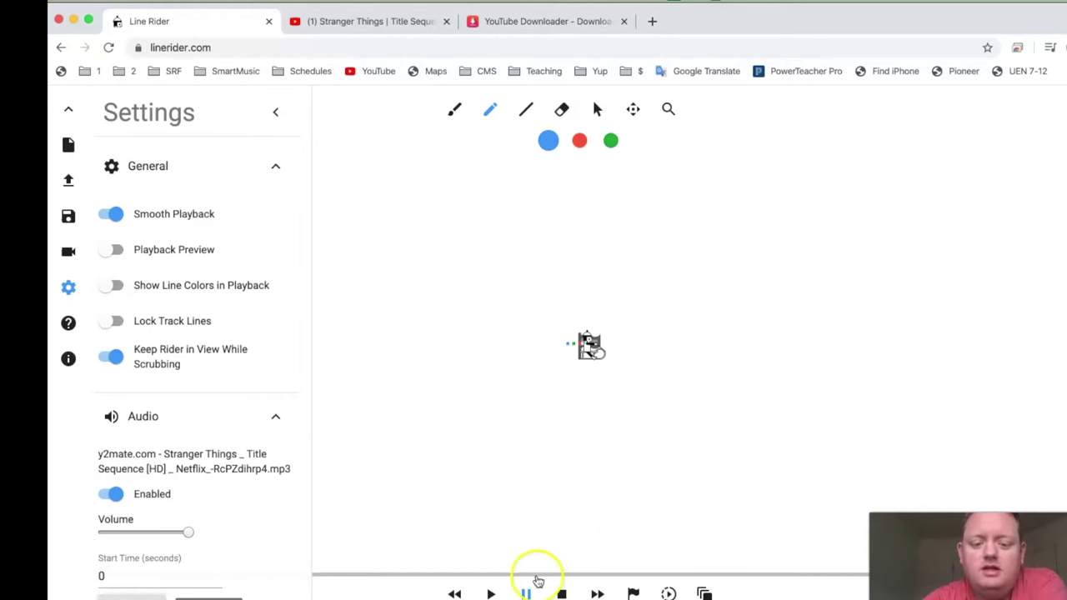
Step: Play the empty track to check the loaded music, and examine the audio start time setting
click(490, 591)
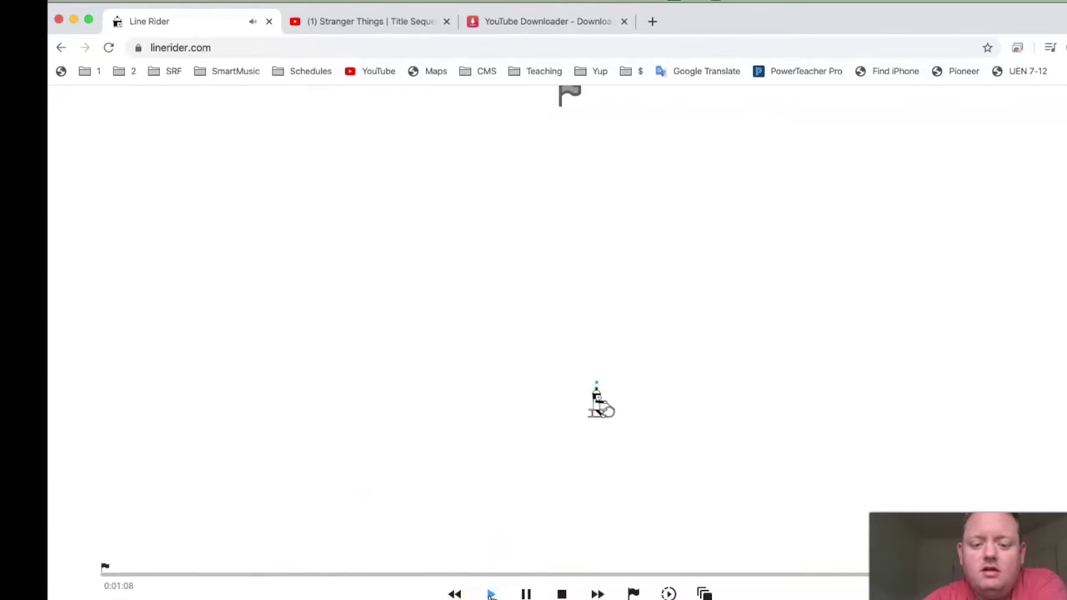
click(354, 458)
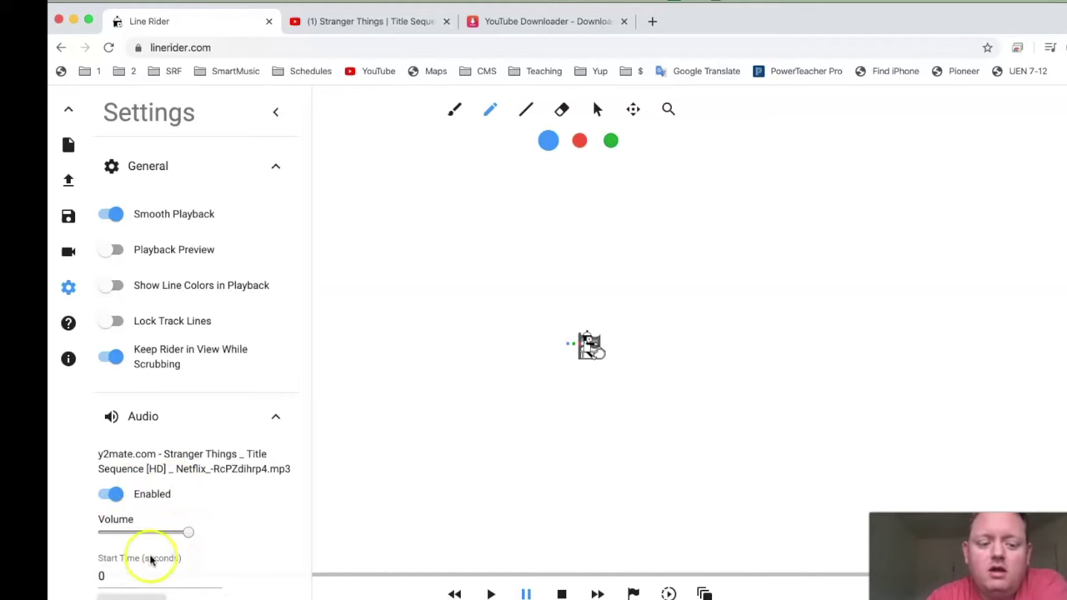
scroll(146, 560, down, 2)
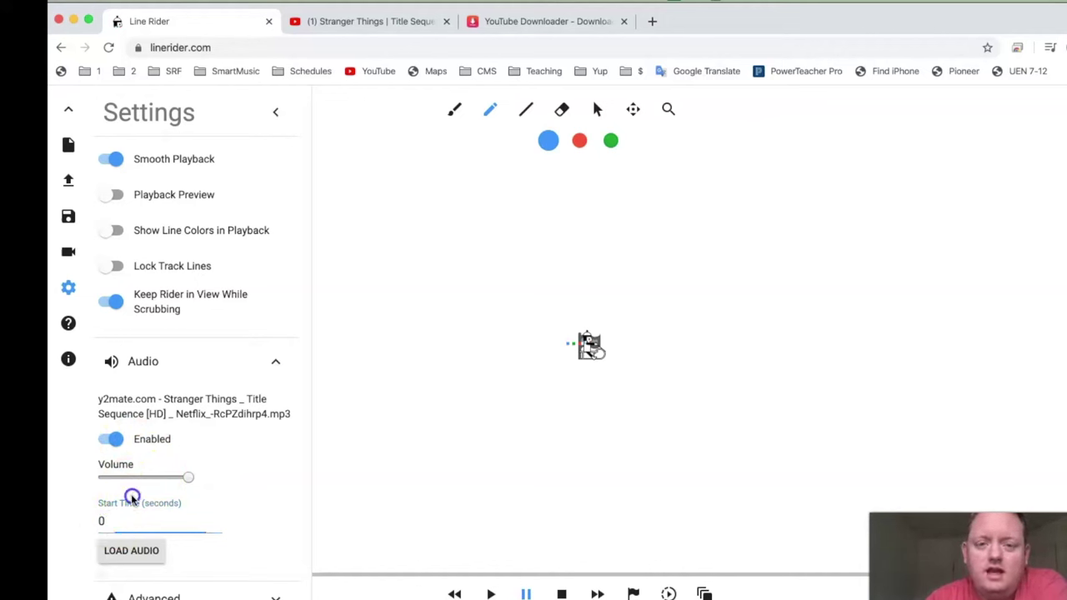
click(154, 546)
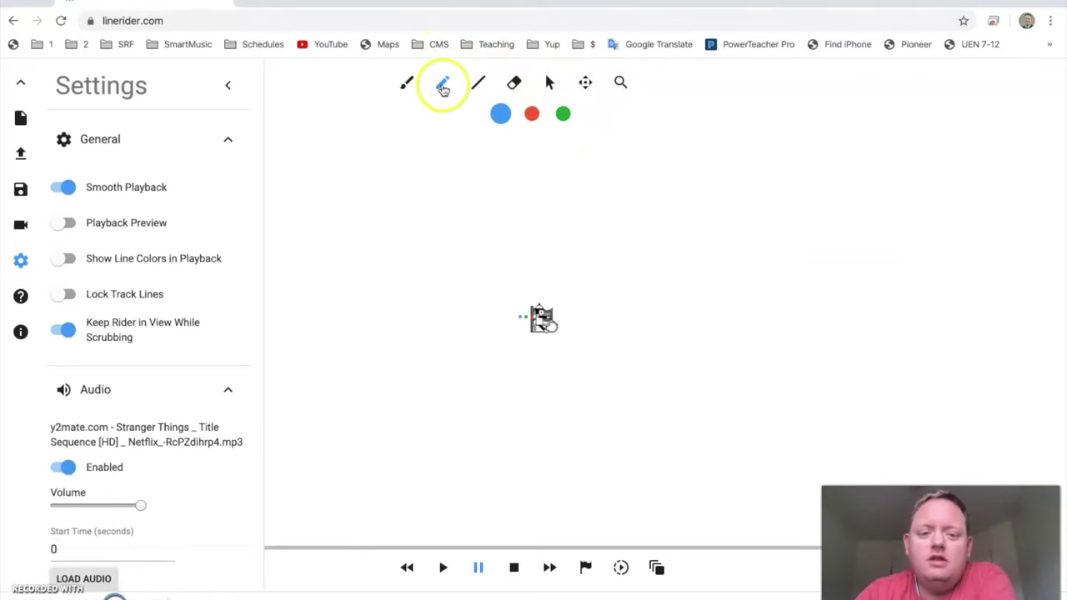
Step: Draw a freehand blue downhill line beneath the rider and test the ride with the music
mouse_move(423, 351)
mouse_down()
mouse_move(505, 403)
mouse_move(737, 454)
mouse_move(825, 519)
mouse_up()
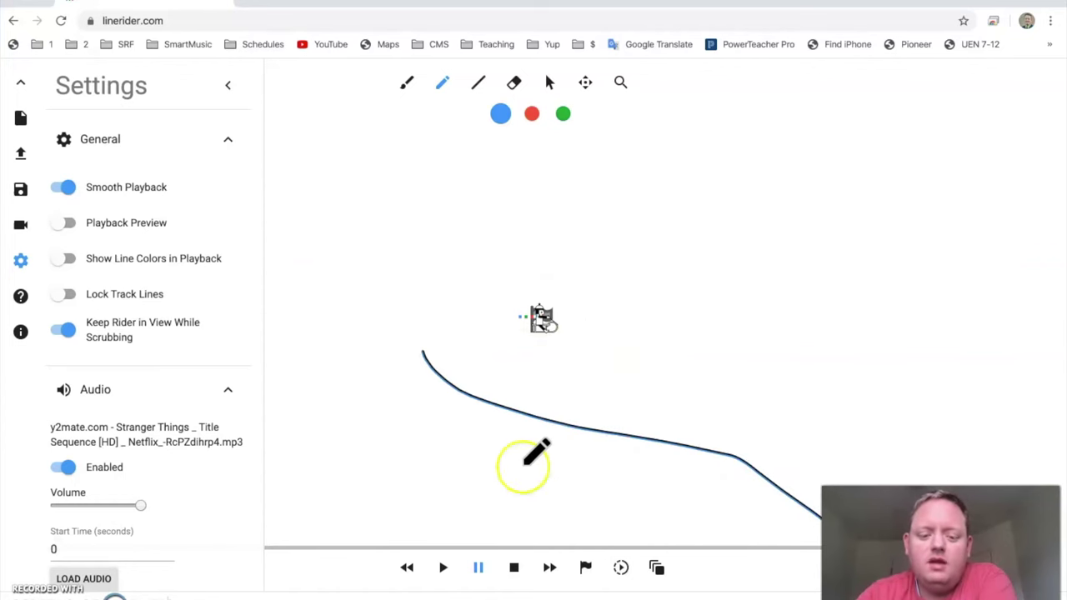
click(445, 567)
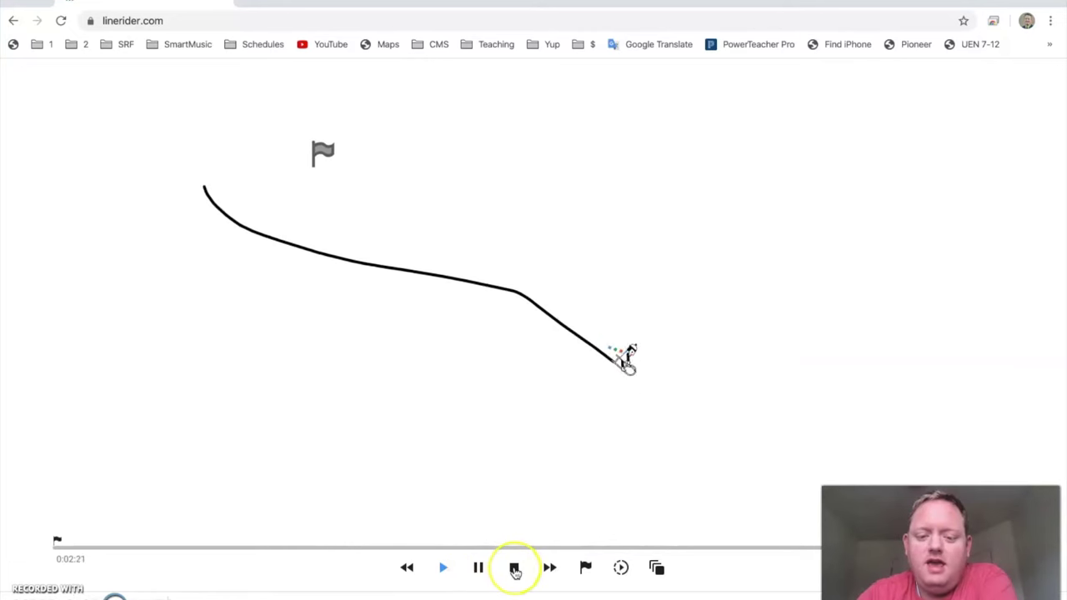
click(513, 567)
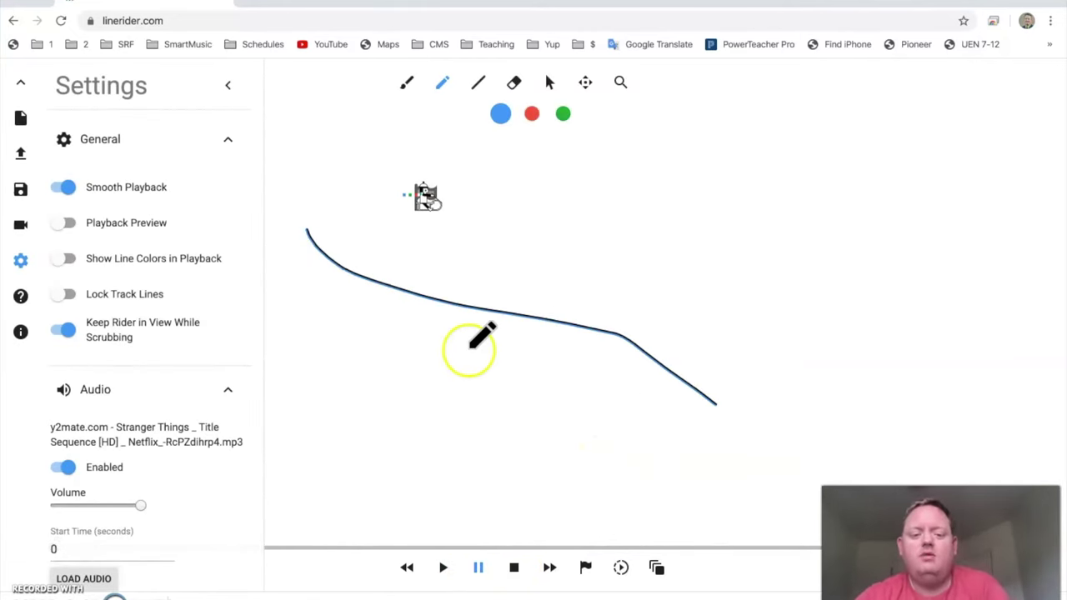
Step: Undo the freehand downhill line beneath the rider
click(408, 351)
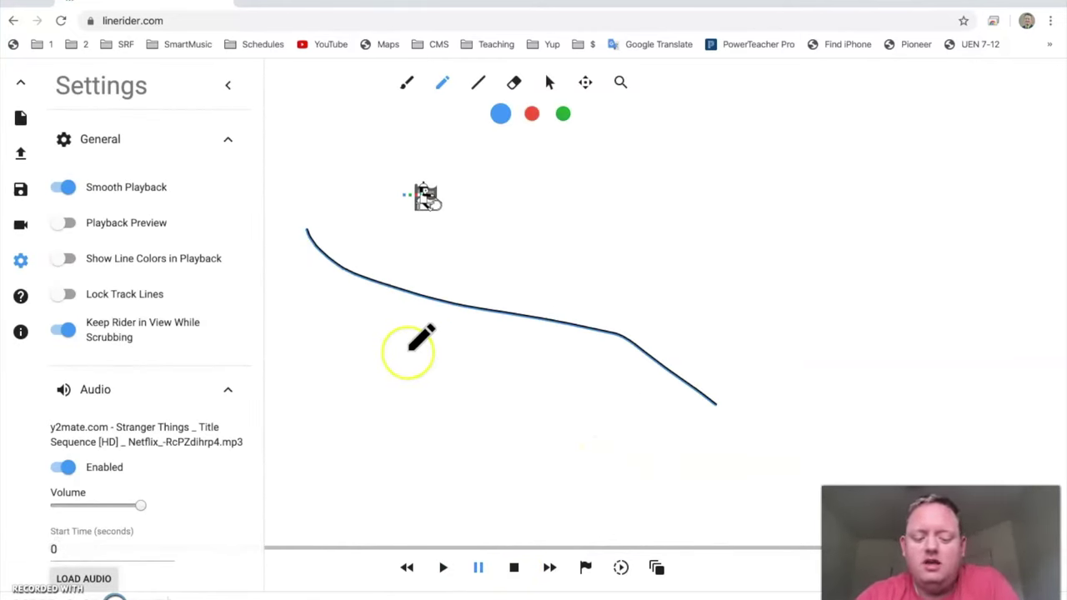
key(ctrl+z)
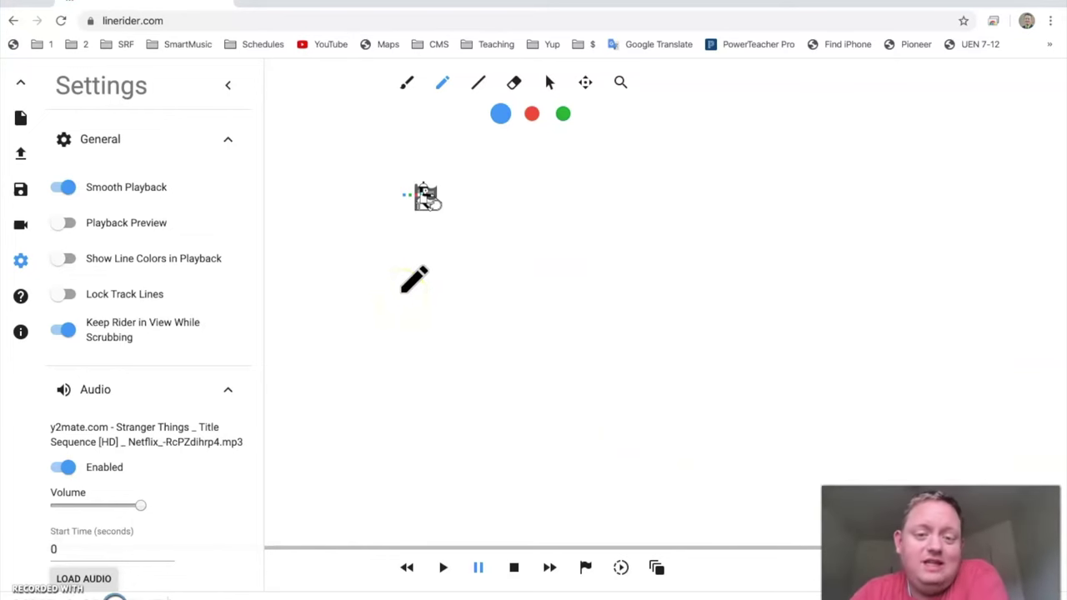
click(380, 248)
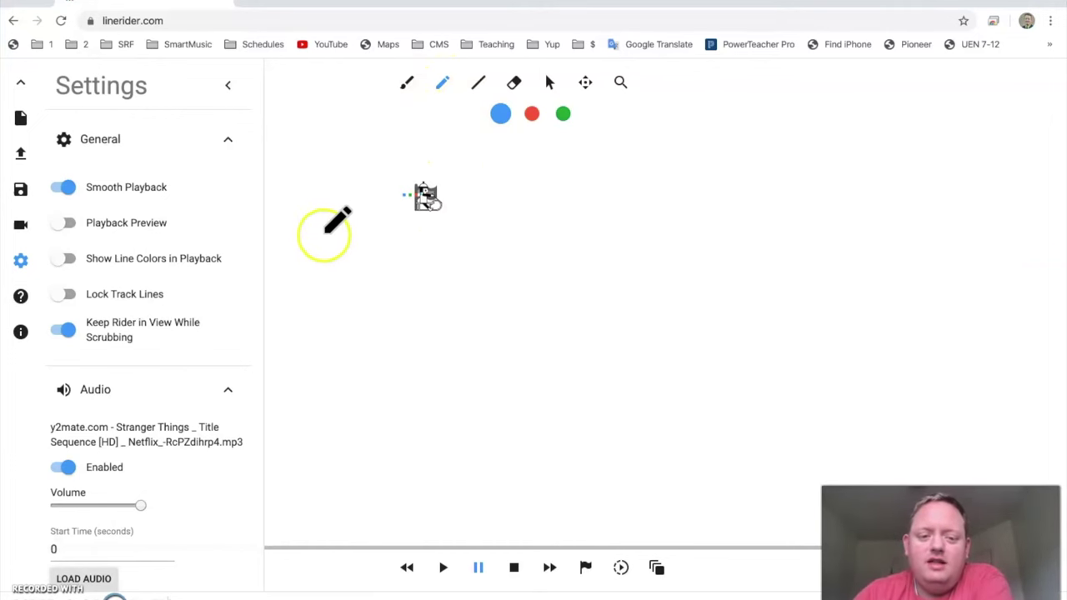
Step: Draw a freehand bowl-shaped curve beneath the rider and erase most of its descending side and base
drag(326, 206, 528, 345)
drag(591, 318, 598, 313)
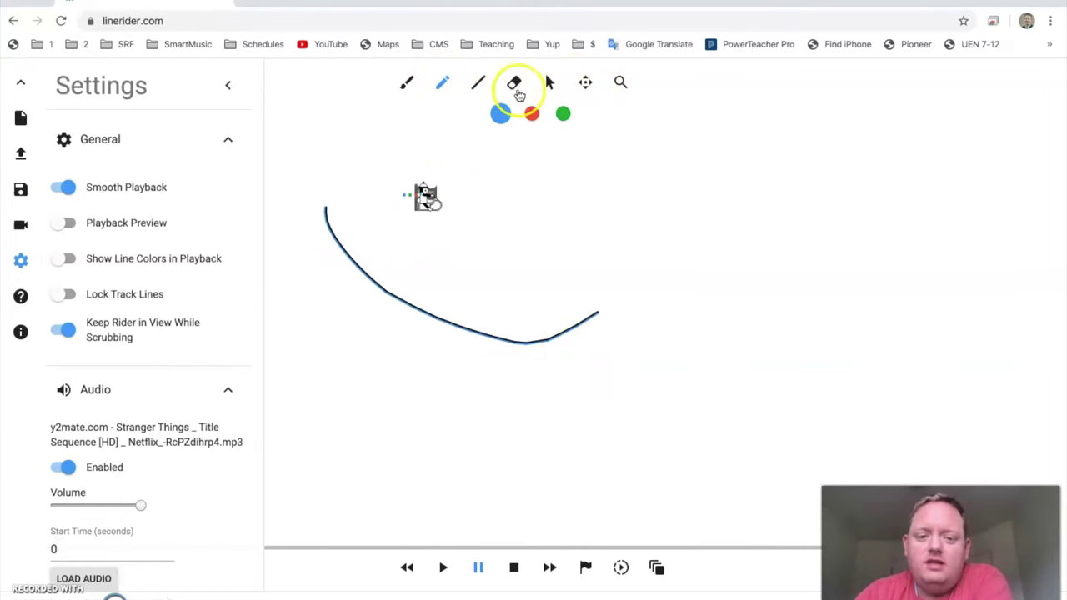
click(516, 84)
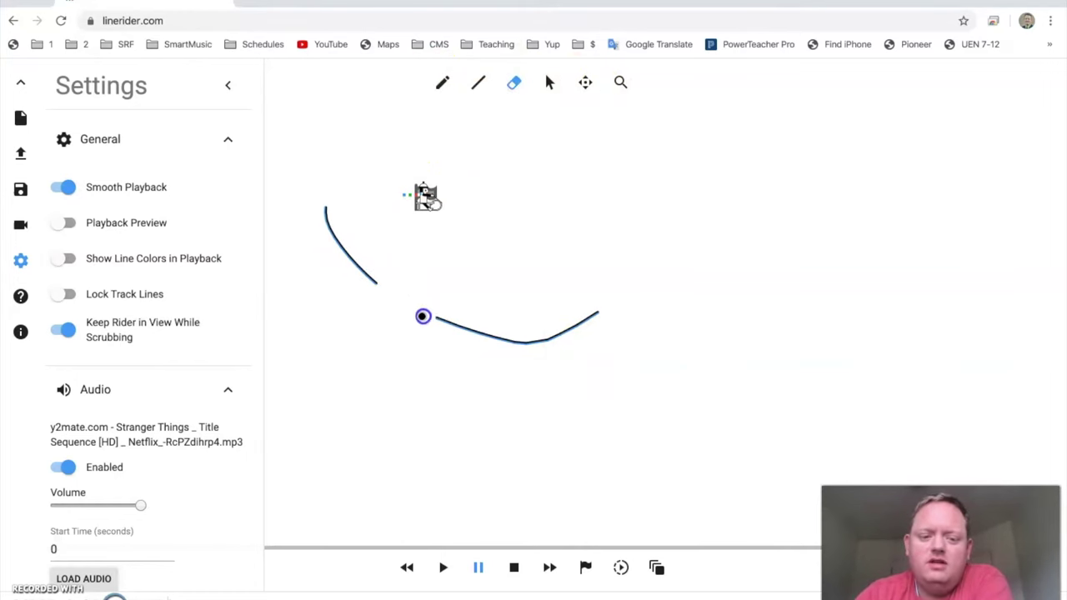
click(339, 190)
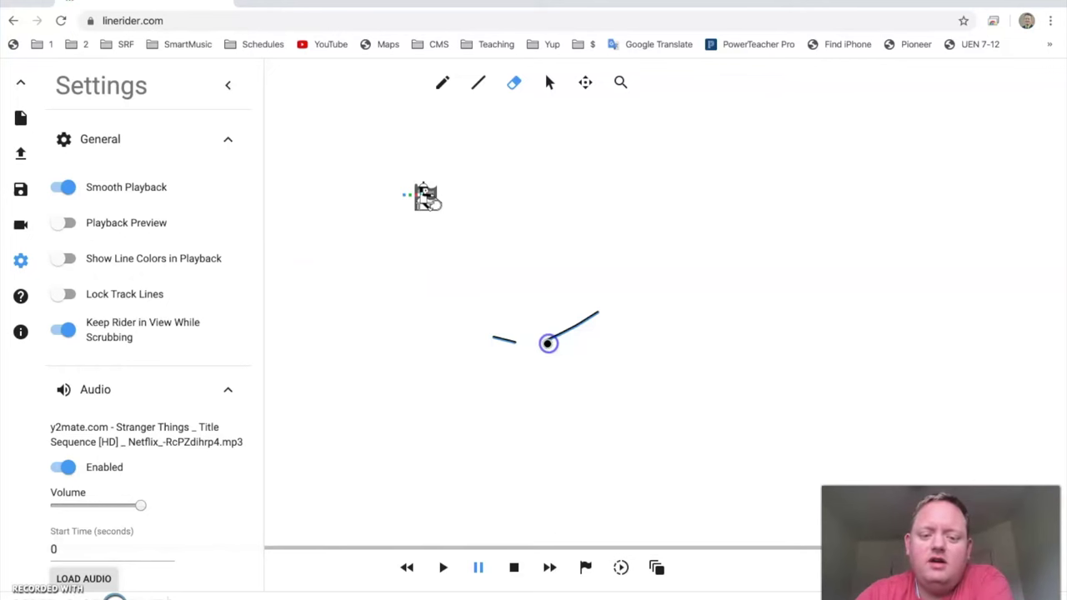
Step: Draw a straight downhill line across the leftover curve pieces, and select and delete all the drawn lines
click(475, 85)
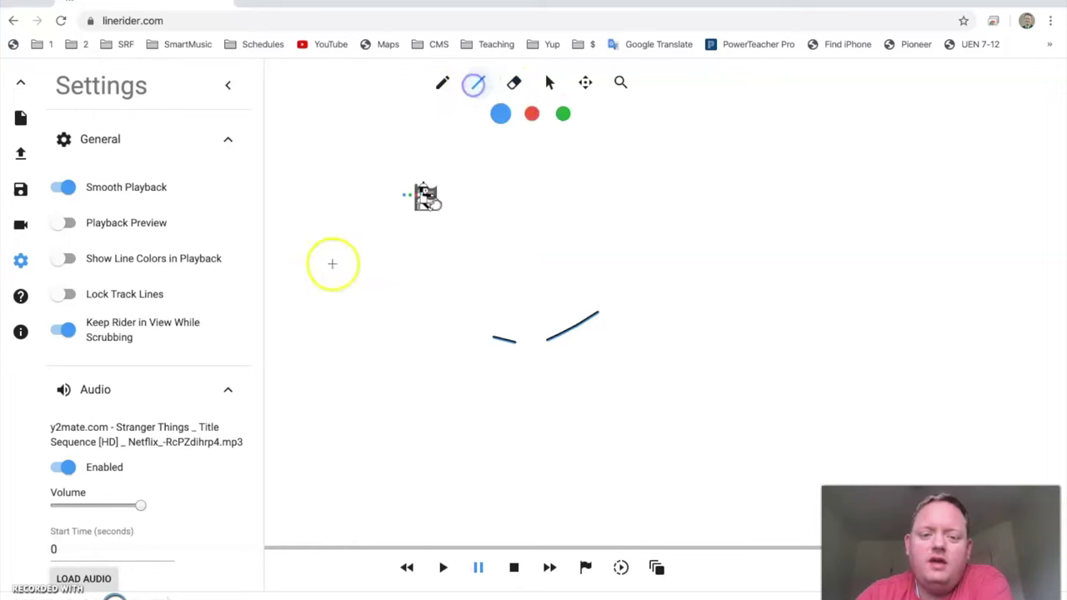
drag(332, 263, 658, 395)
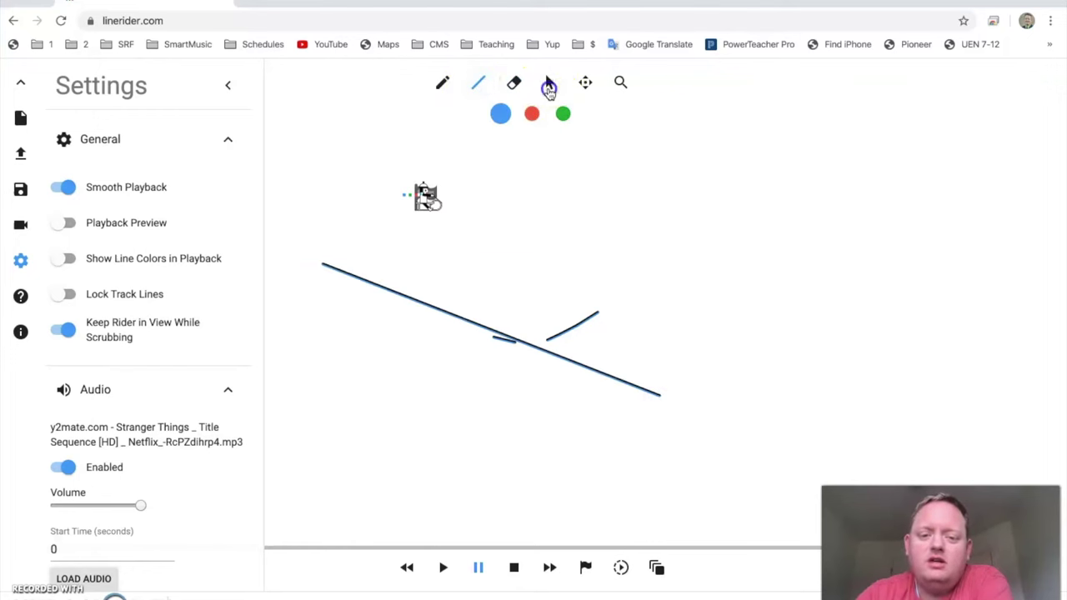
click(549, 87)
mouse_move(278, 210)
mouse_down()
mouse_move(442, 317)
mouse_move(692, 420)
mouse_up()
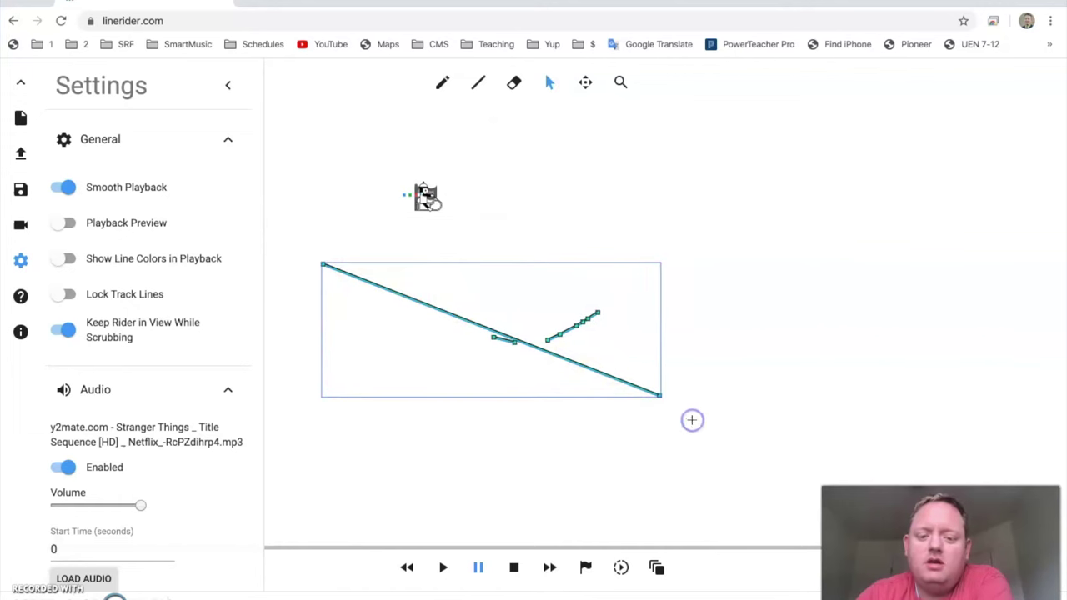
key(Delete)
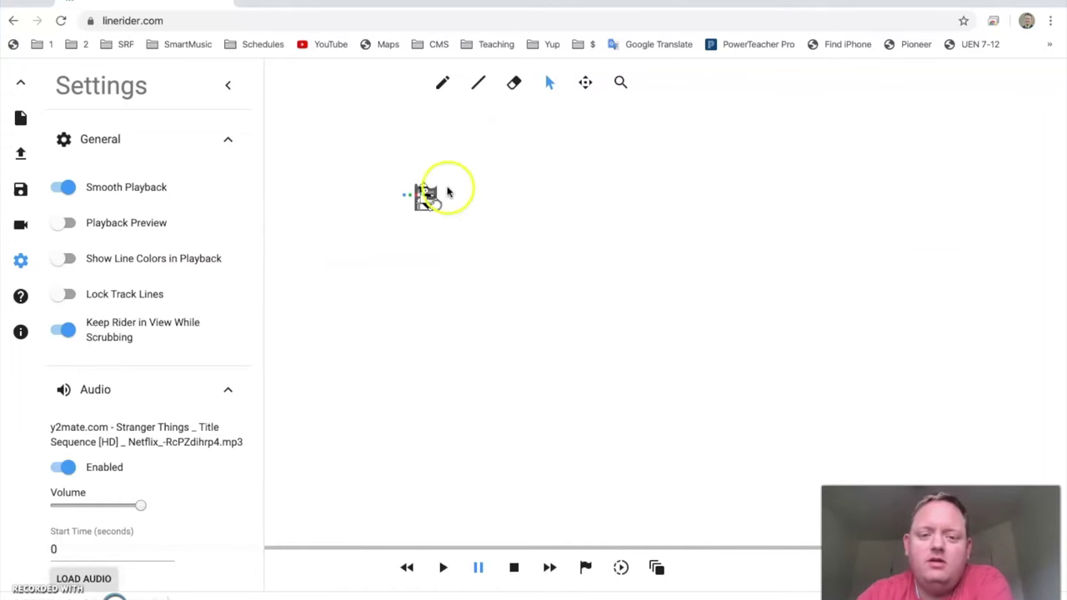
Step: Draw separate straight downhill segments beneath the rider and undo them
click(478, 83)
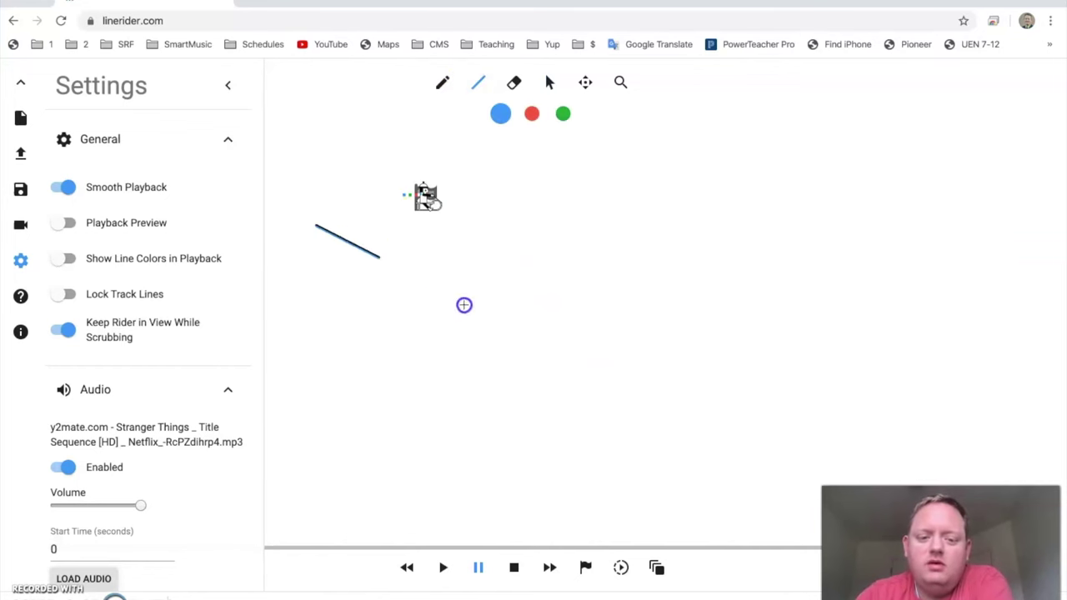
drag(463, 305, 664, 433)
key(ctrl+z)
Step: Turn on the brush option for the Pencil tool and draw a long curved blue downhill line under the rider
click(442, 83)
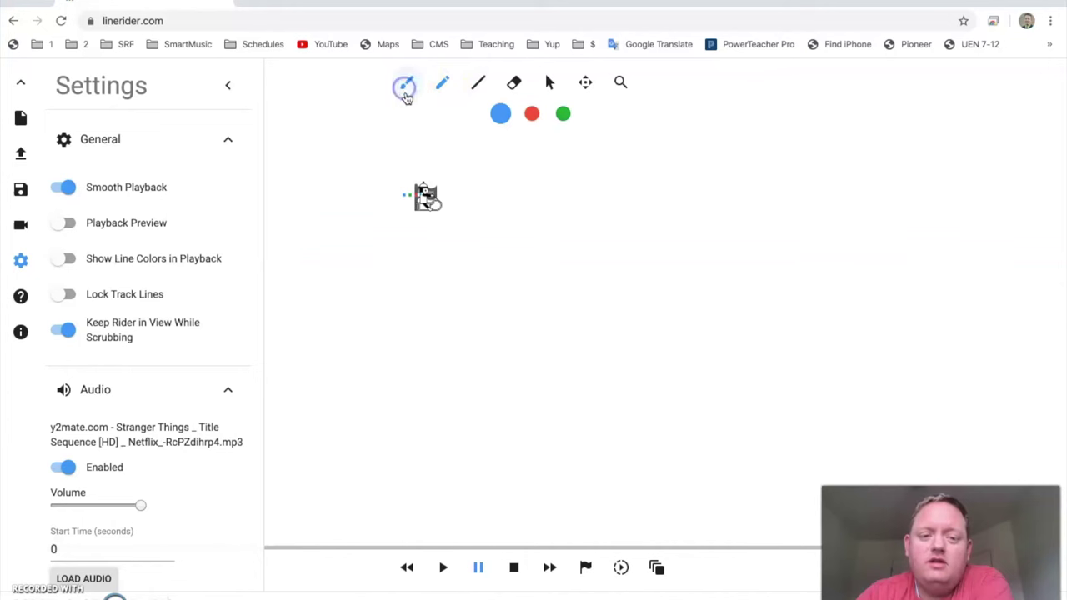
click(405, 92)
mouse_move(297, 227)
mouse_down()
mouse_move(331, 300)
mouse_move(757, 408)
mouse_move(815, 495)
mouse_up()
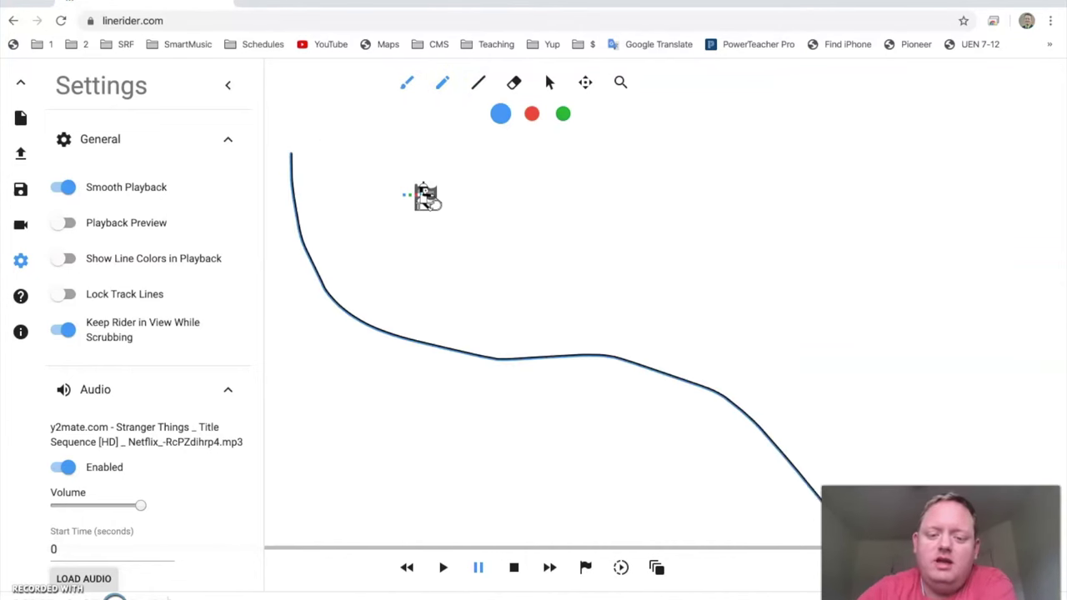
Step: Draw a second curved blue downhill line between the rider and the first blue line
mouse_move(333, 179)
mouse_down()
mouse_move(614, 281)
mouse_move(789, 383)
mouse_move(810, 419)
mouse_up()
click(586, 81)
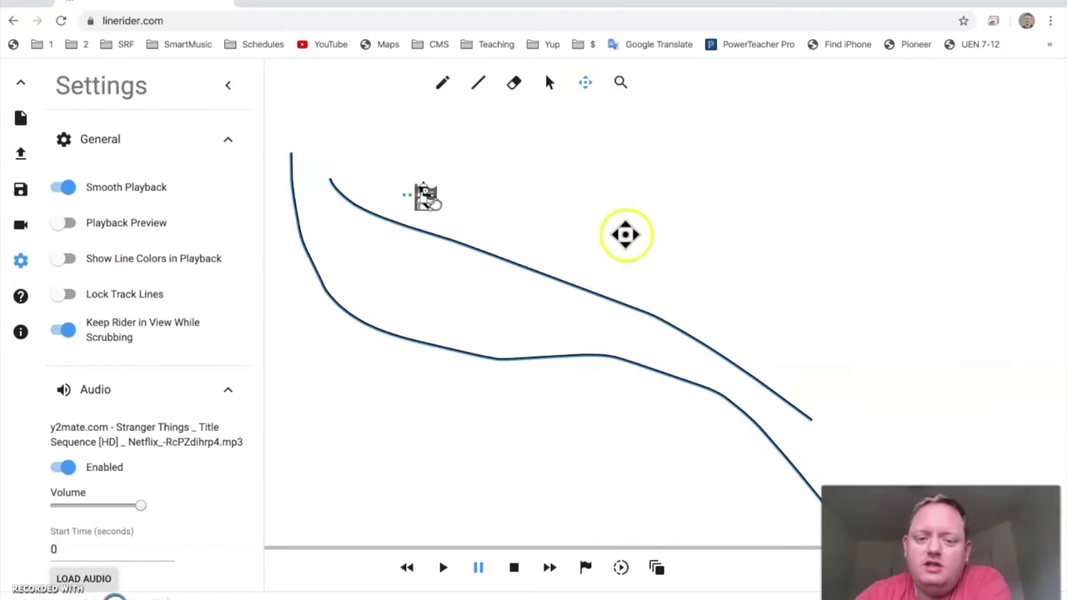
drag(625, 231, 674, 214)
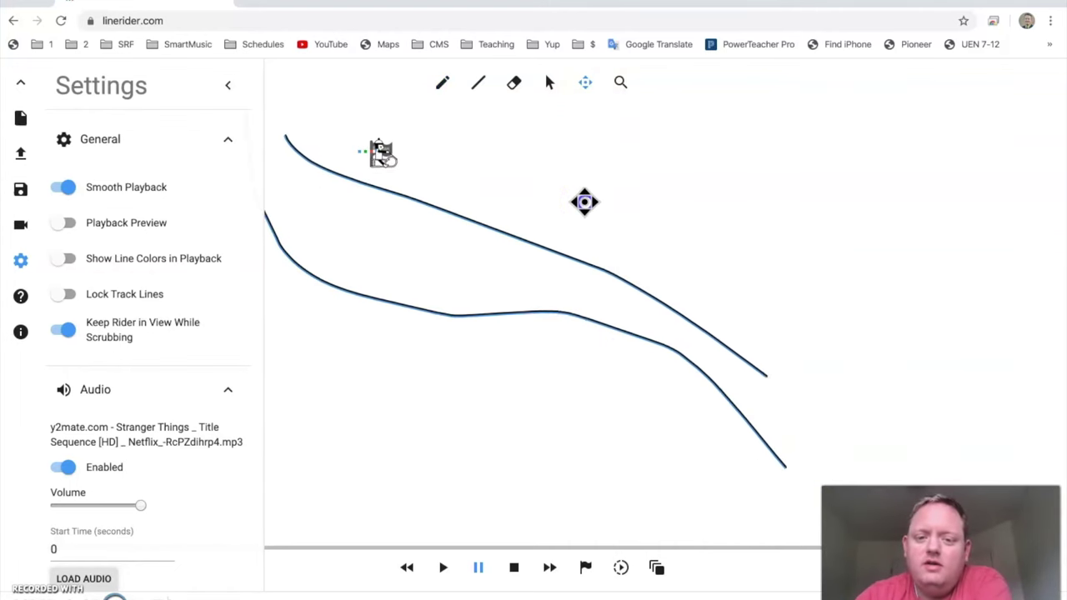
drag(609, 212, 676, 214)
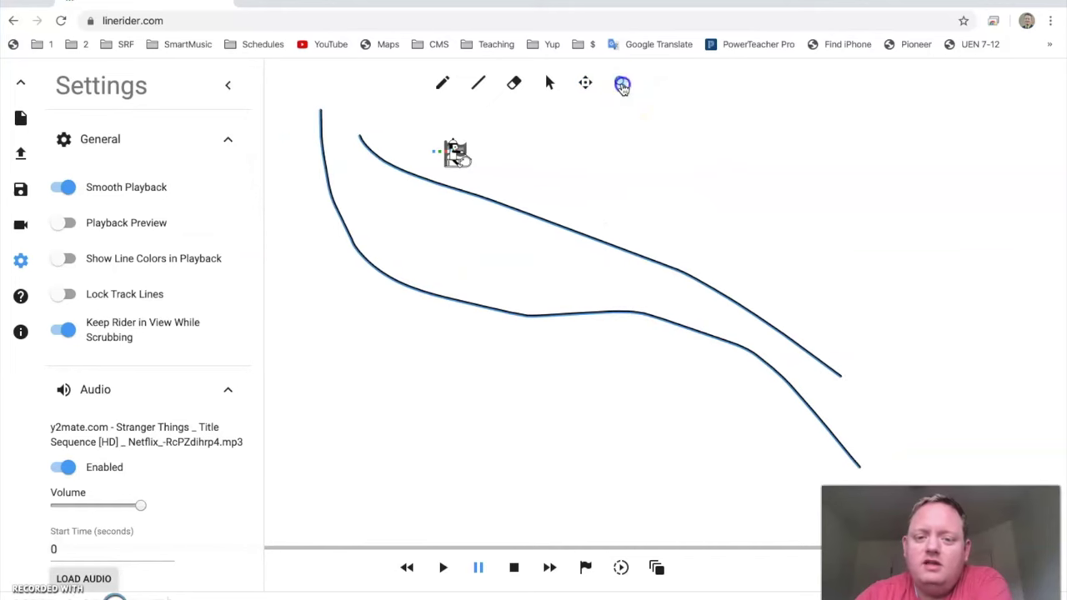
click(621, 84)
mouse_move(598, 190)
mouse_down()
mouse_move(616, 107)
mouse_move(547, 322)
mouse_up()
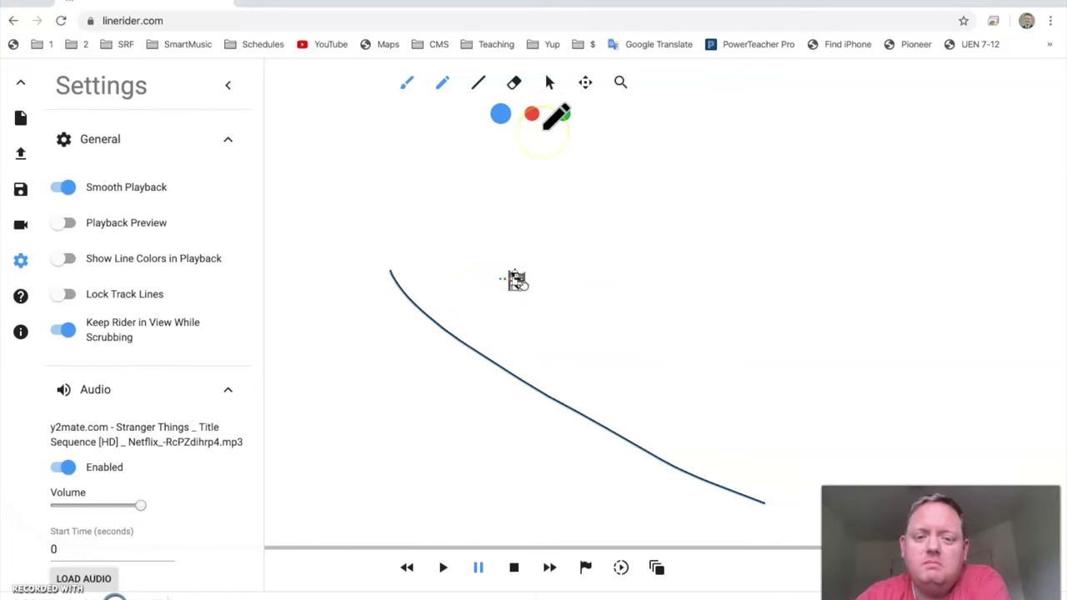
Step: Draw a straight red downhill line beneath the rider with the Line tool, test it in playback, and undo it
click(532, 115)
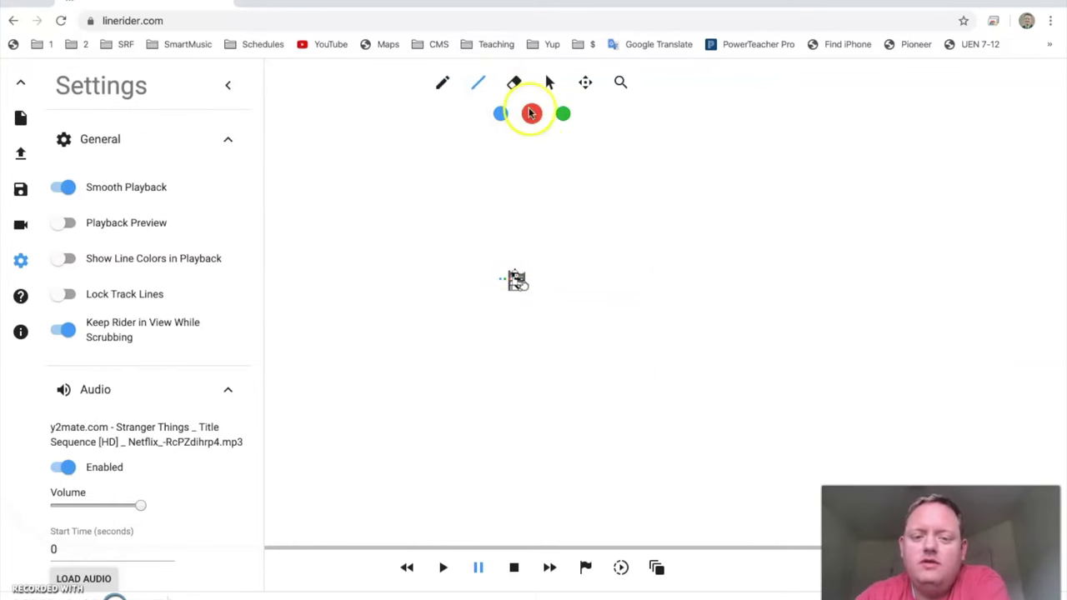
click(500, 115)
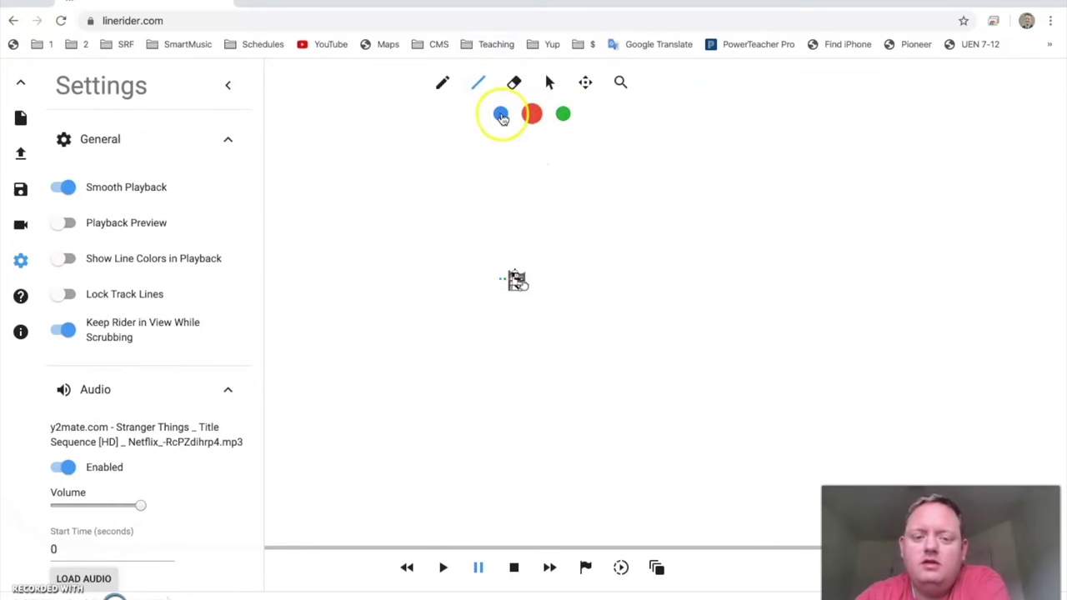
click(532, 115)
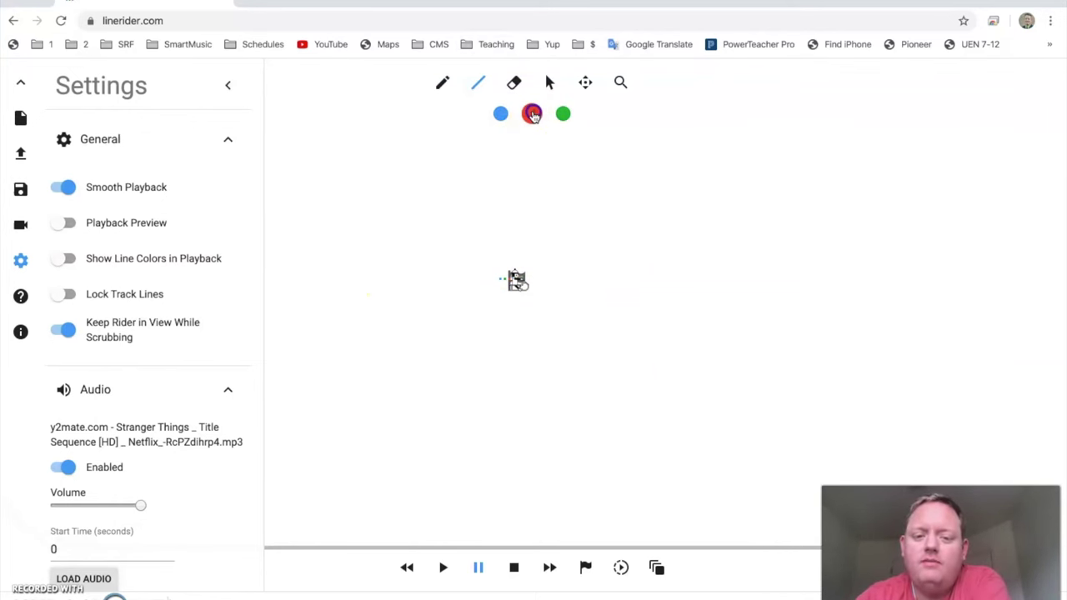
drag(397, 309, 885, 360)
click(443, 568)
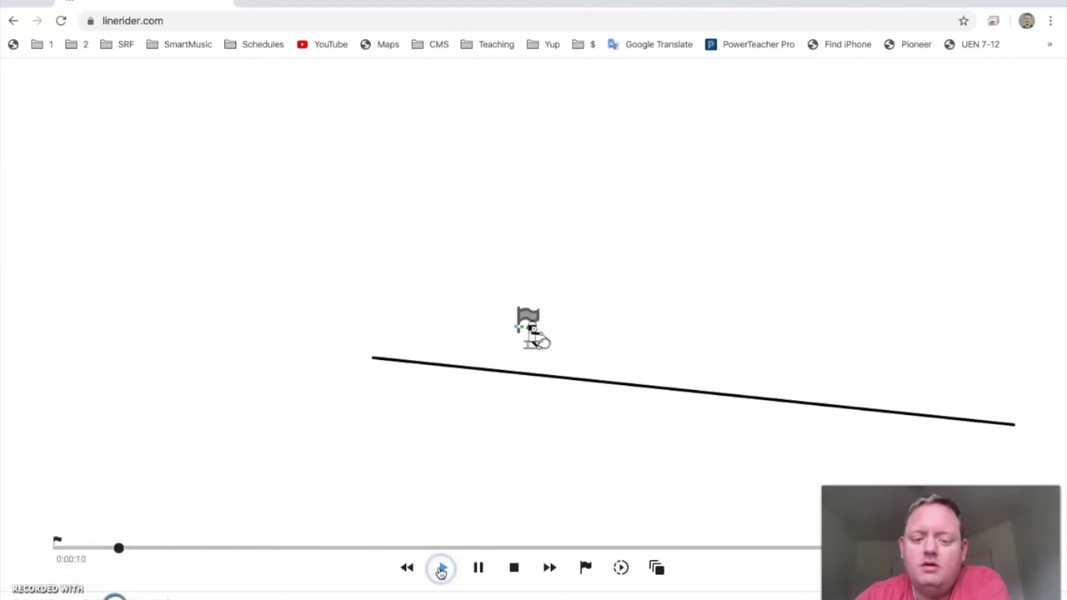
click(513, 568)
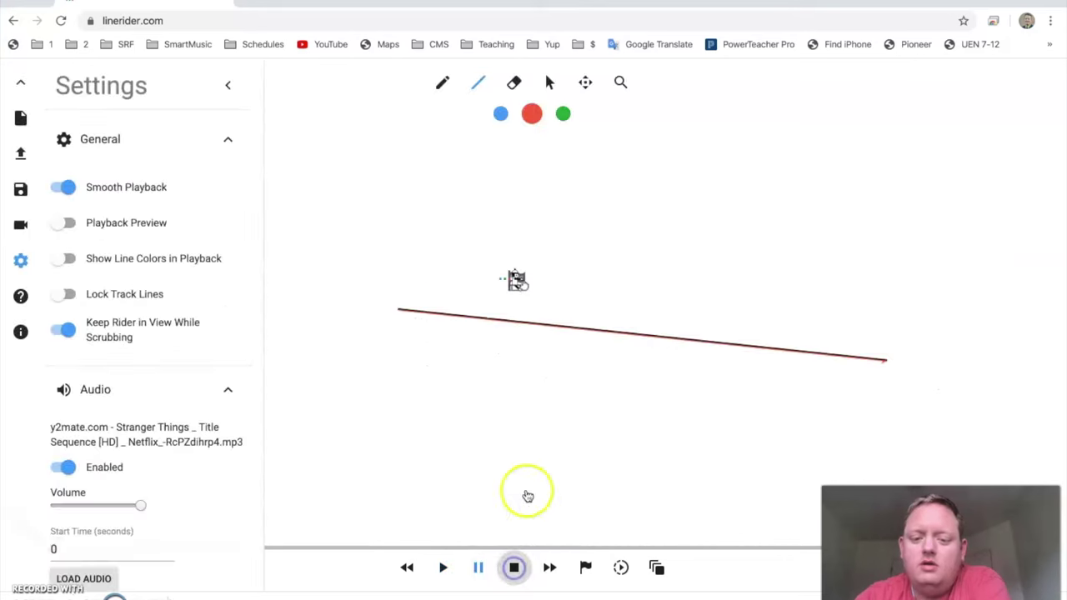
key(ctrl+z)
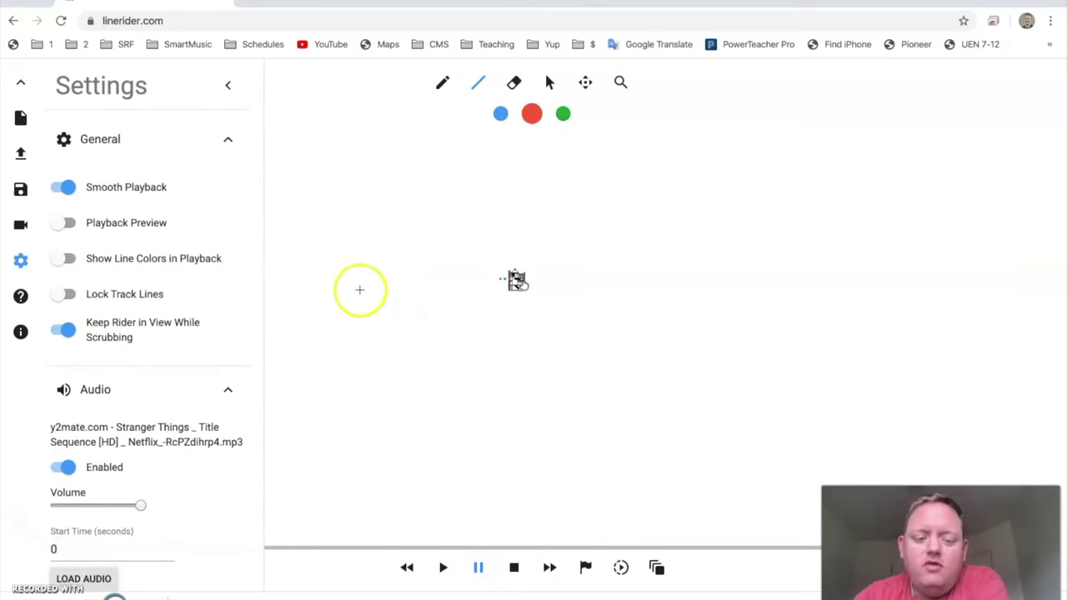
Step: Draw a straight red downhill line beneath the rider and a shorter red line below it pointing in the opposite direction
drag(544, 325, 736, 339)
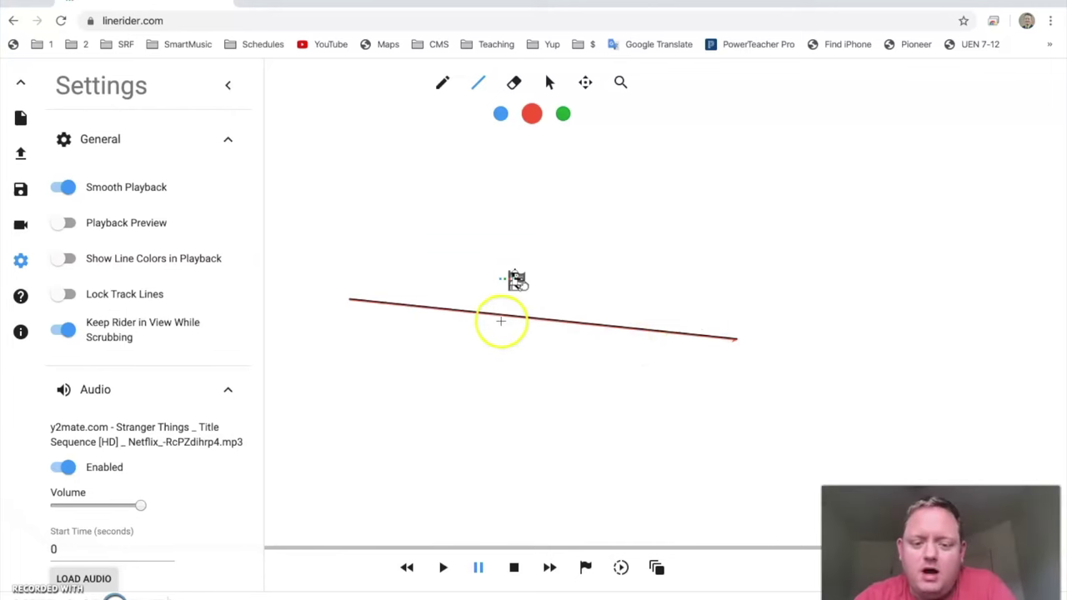
key(z)
drag(500, 322, 448, 258)
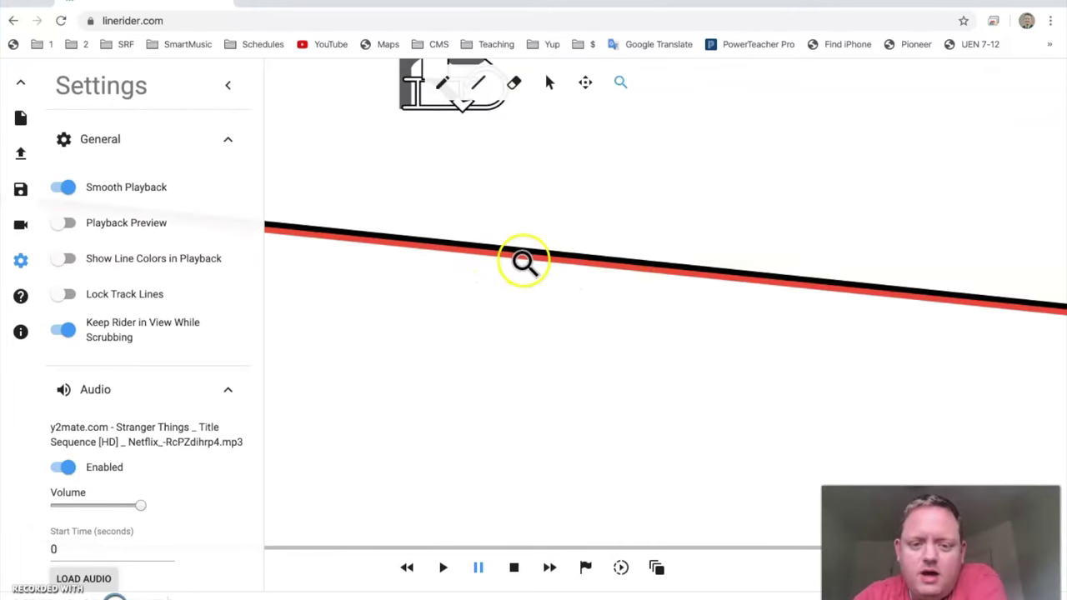
key(w)
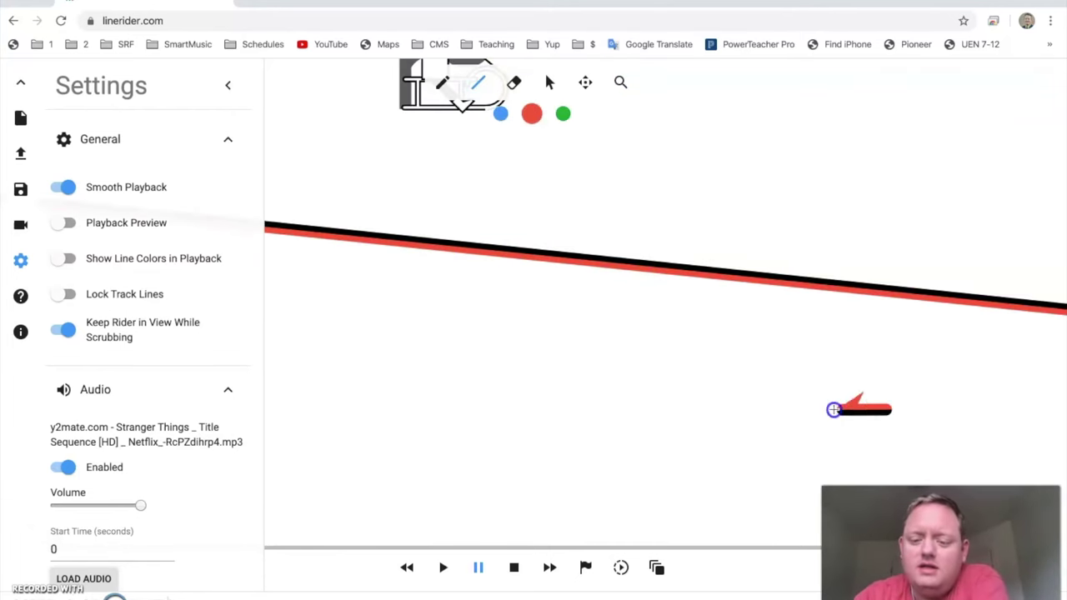
mouse_move(833, 409)
mouse_down()
mouse_move(650, 419)
mouse_move(331, 360)
mouse_up()
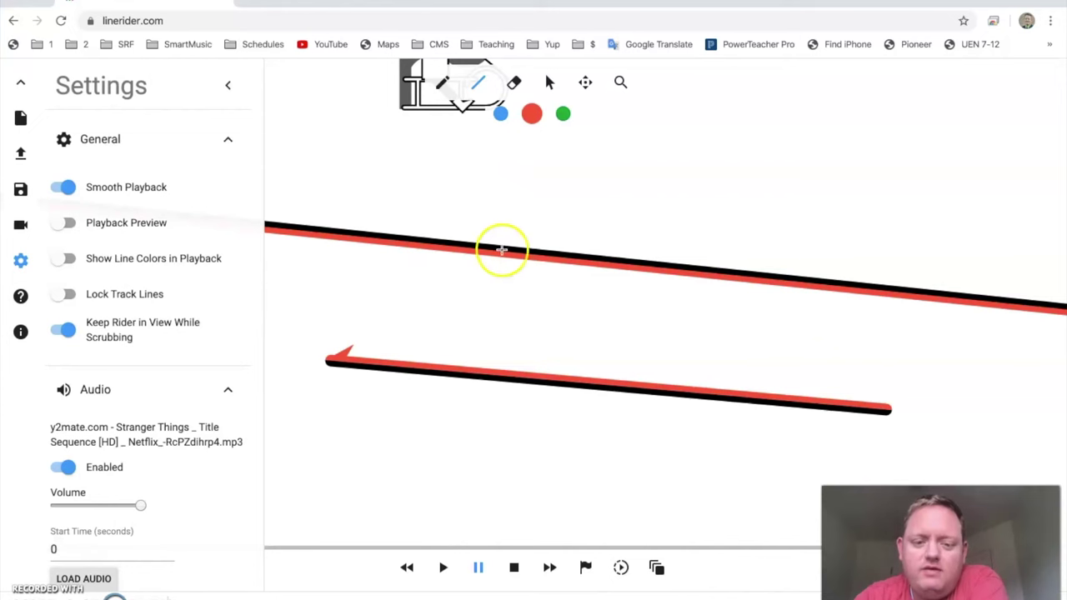
Step: Draw a straight green scenery line between the rider and the long red line, sloping slightly downhill
key(3)
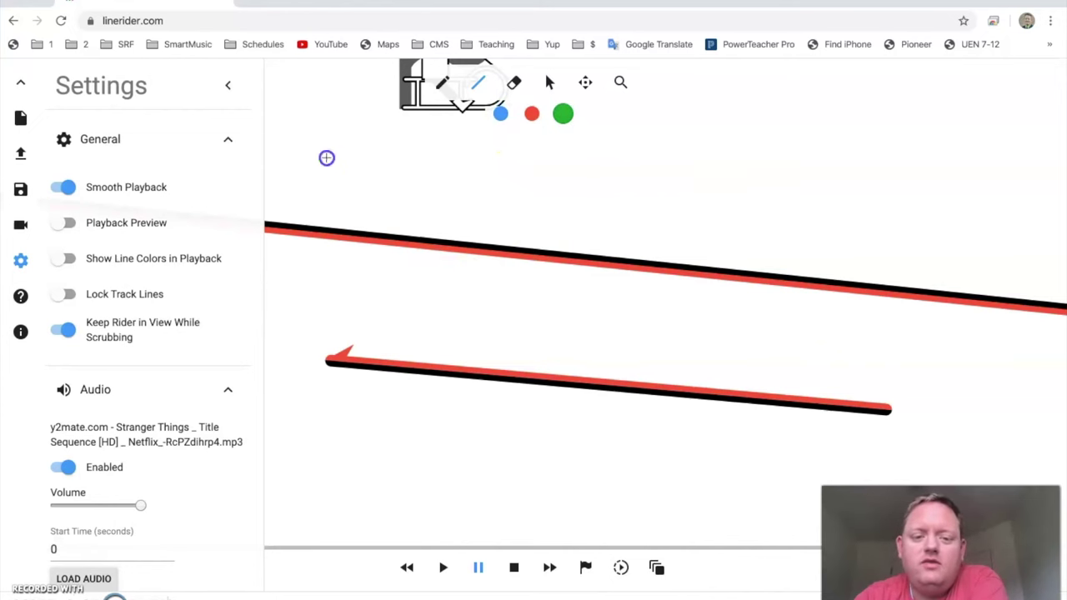
drag(326, 158, 809, 216)
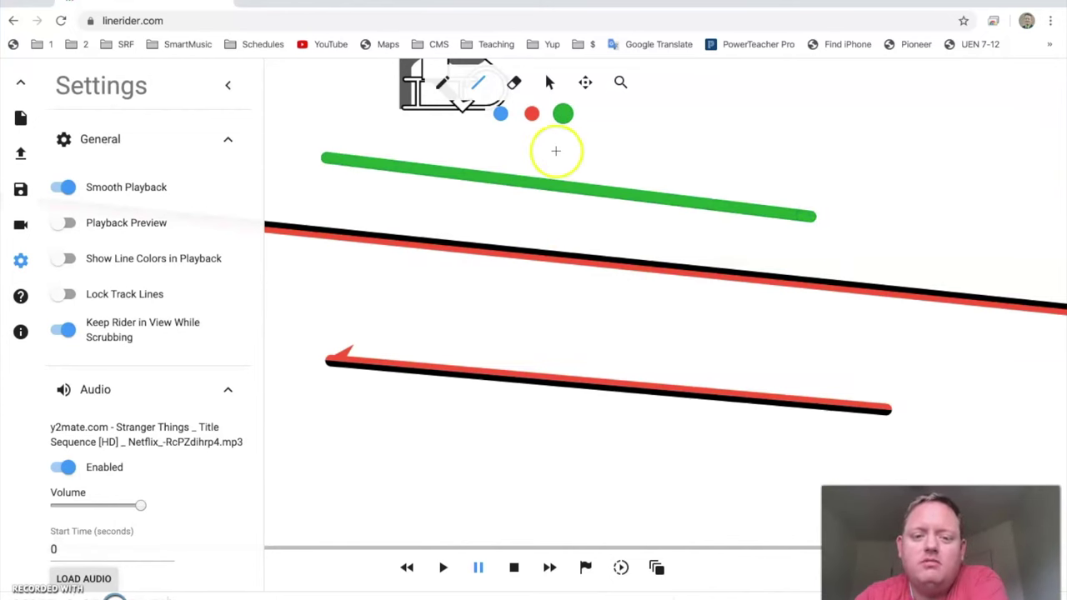
key(t)
scroll(424, 338, down, 5)
click(328, 223)
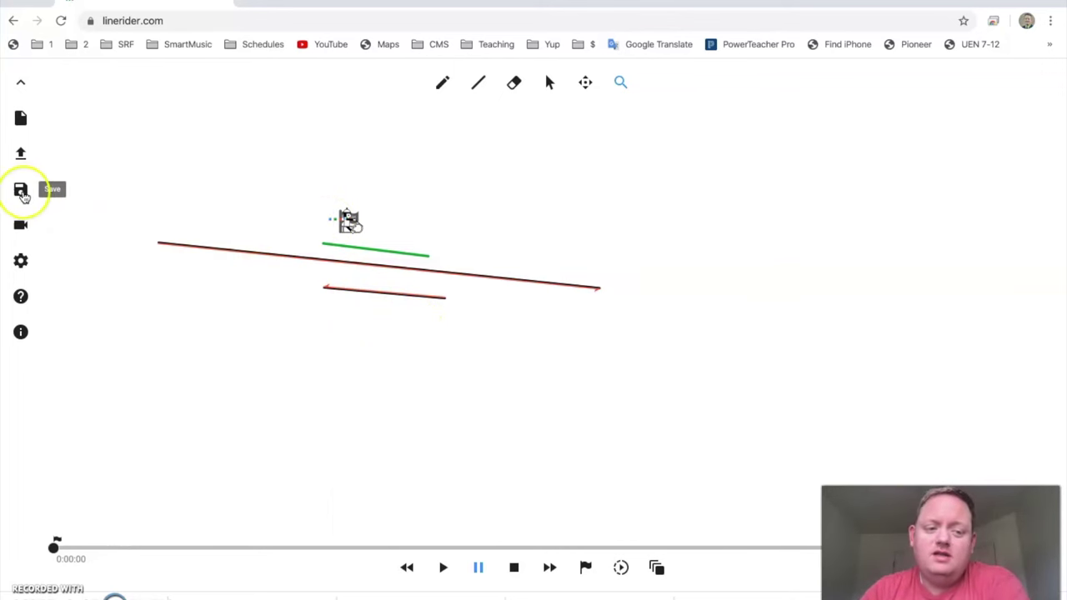
Step: Save the track to a file with the title "A Name", the creator's name and the description "This is cool."
click(21, 191)
double_click(285, 174)
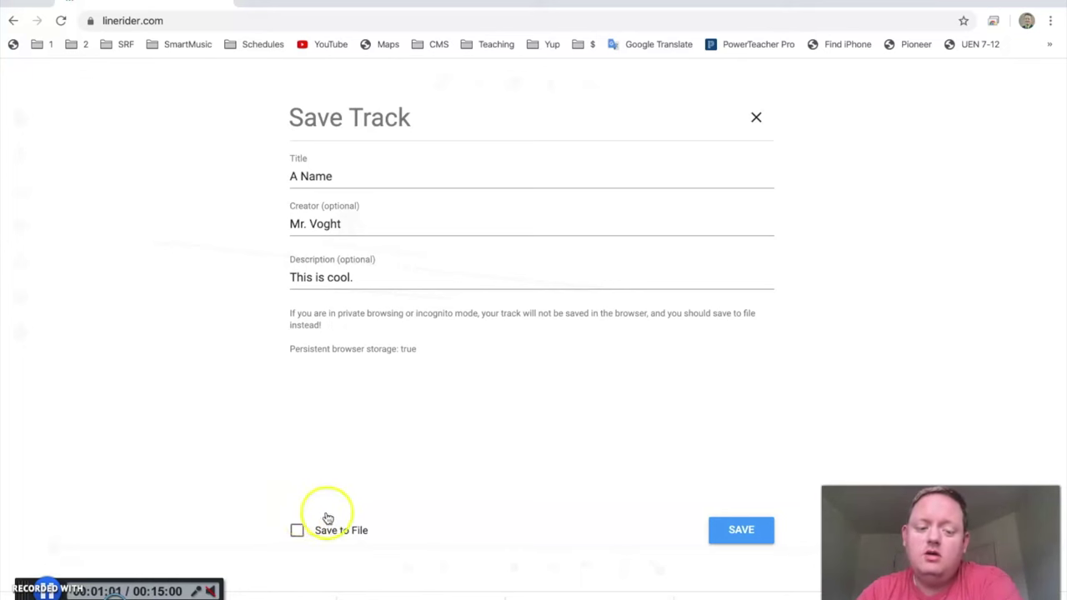
click(750, 537)
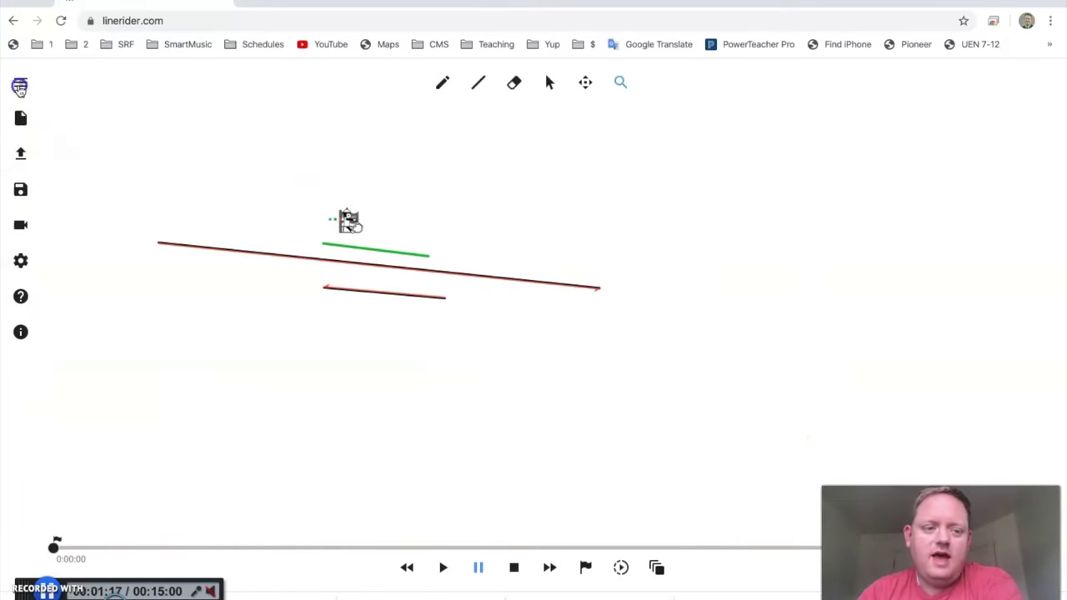
Step: Reload linerider.com to return to its start page
click(22, 79)
click(167, 22)
key(Return)
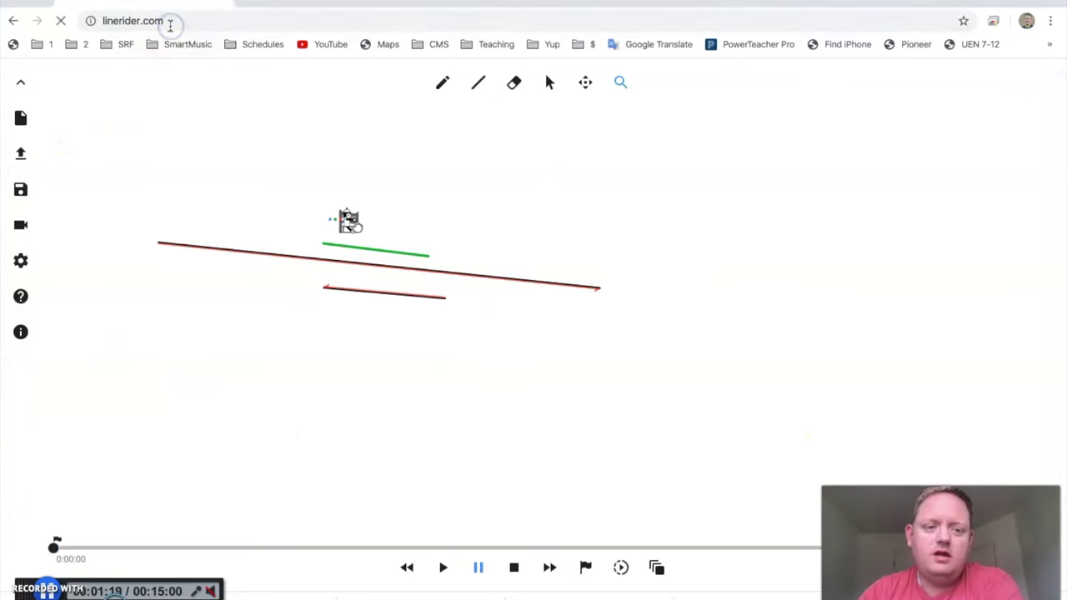
click(627, 204)
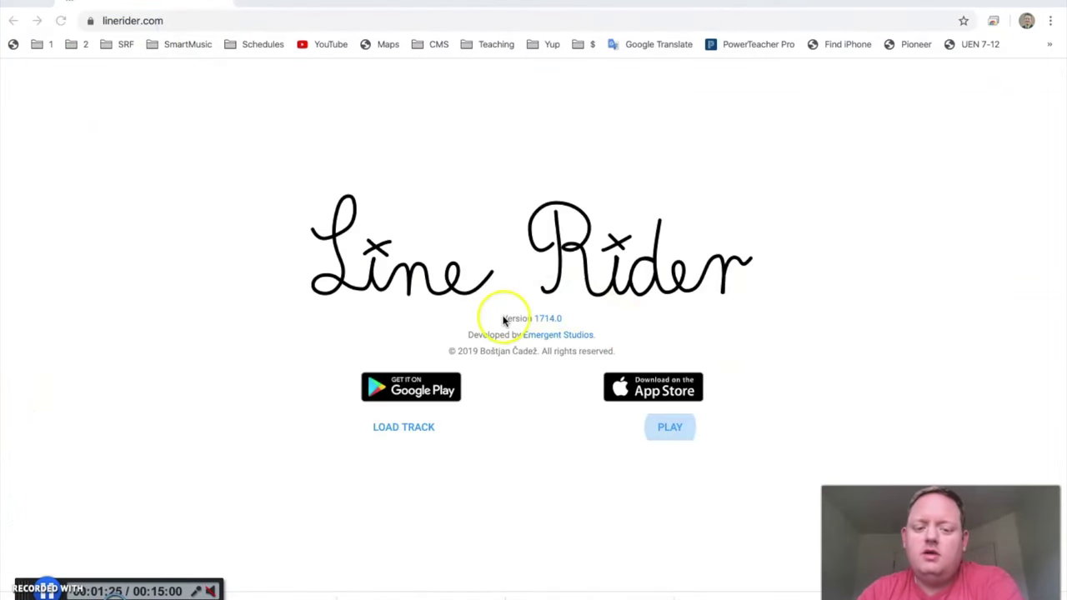
Step: Load the track file "A Name.track.json" from the Desktop and the Stranger Things title sequence MP3 as its audio
click(409, 428)
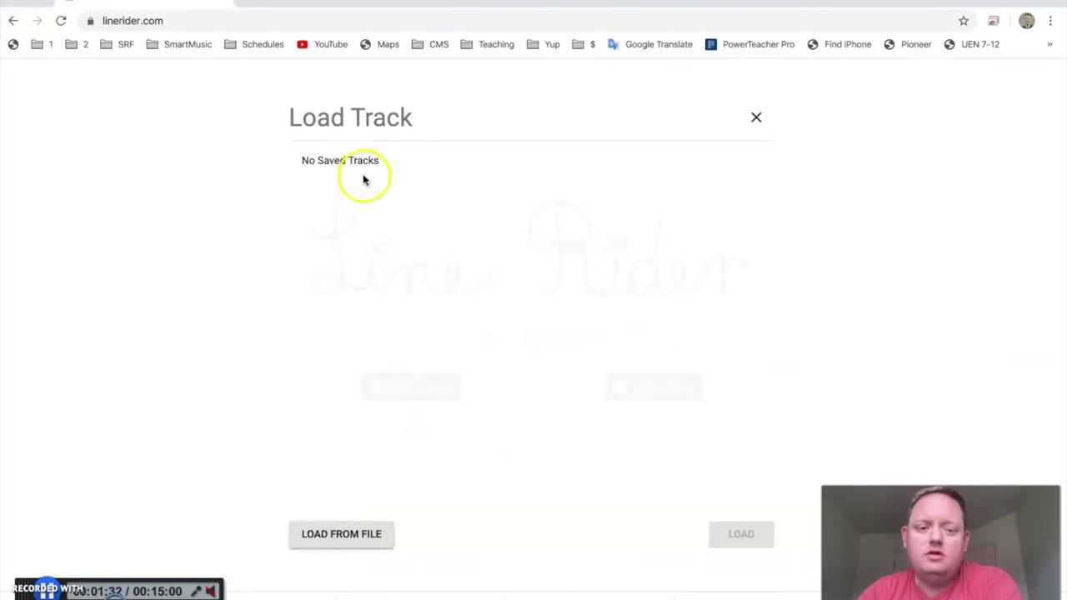
click(341, 538)
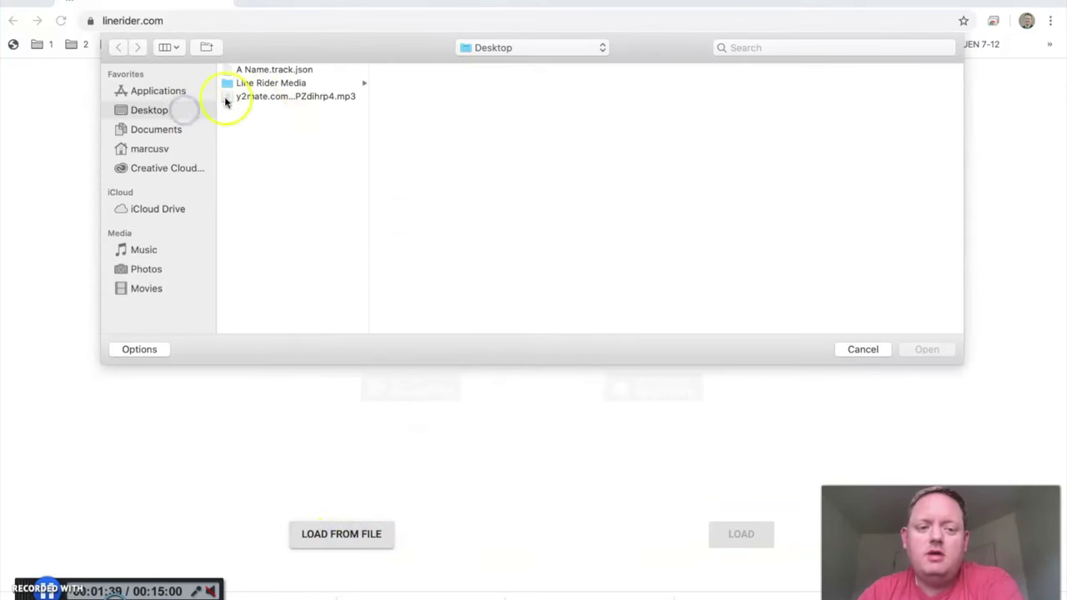
click(259, 72)
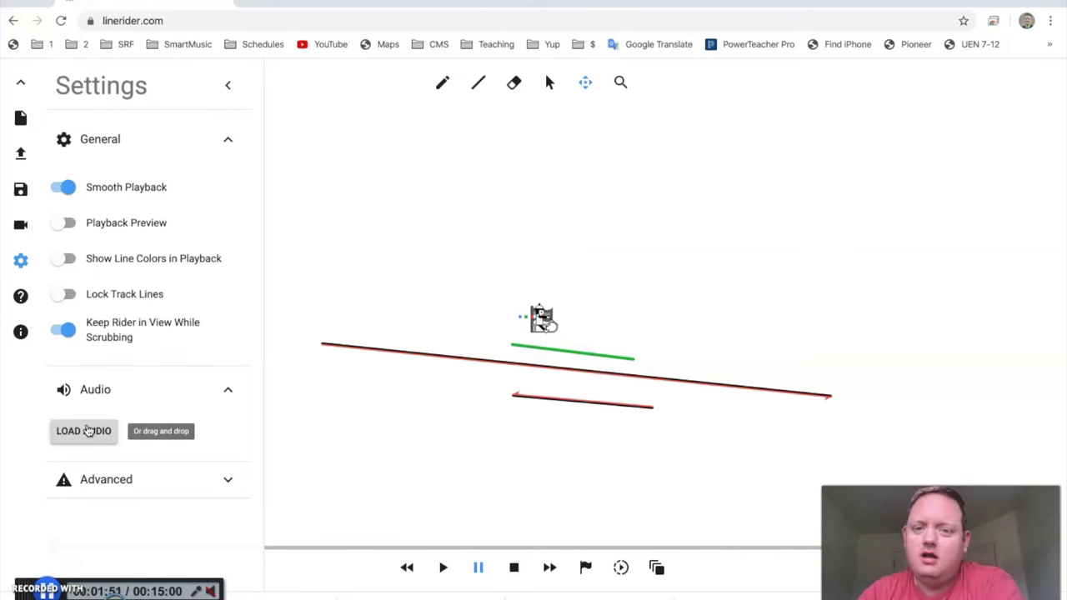
click(83, 430)
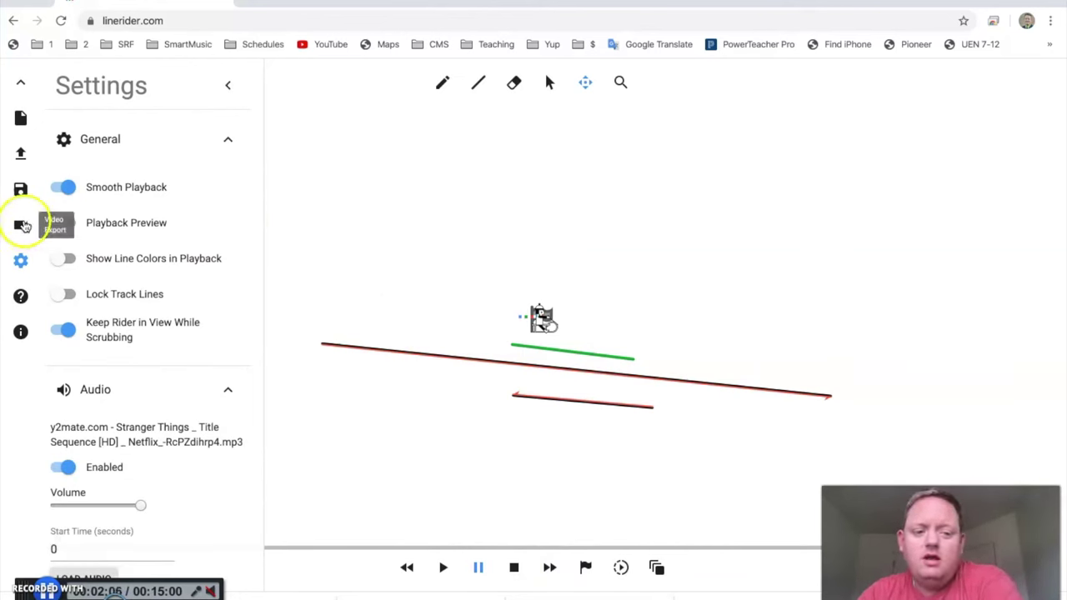
Step: Render the track as a 720p video starting from the beginning and save the exported video
click(21, 227)
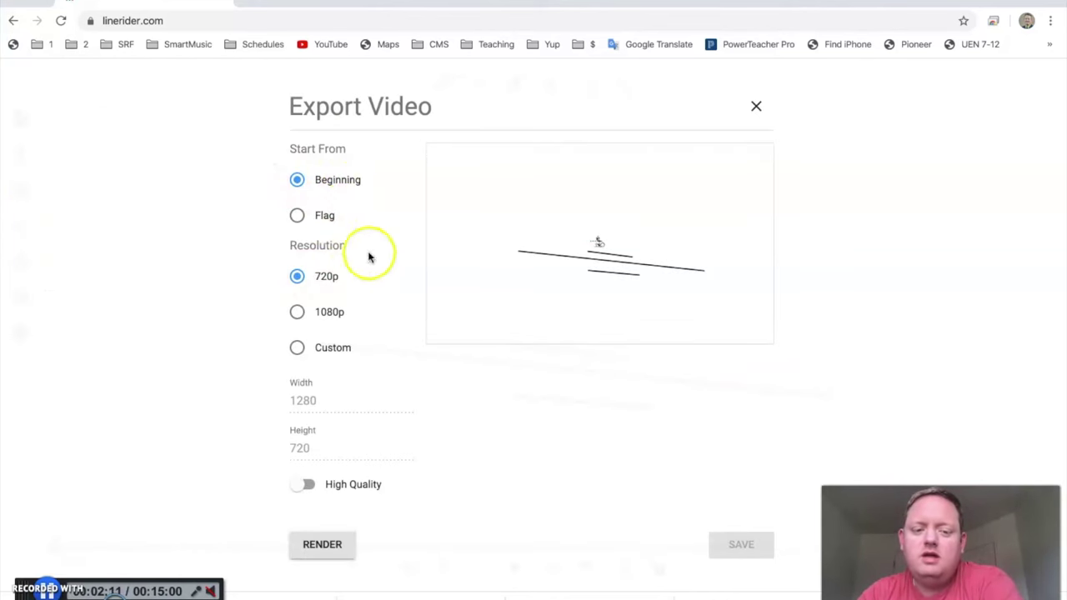
click(321, 544)
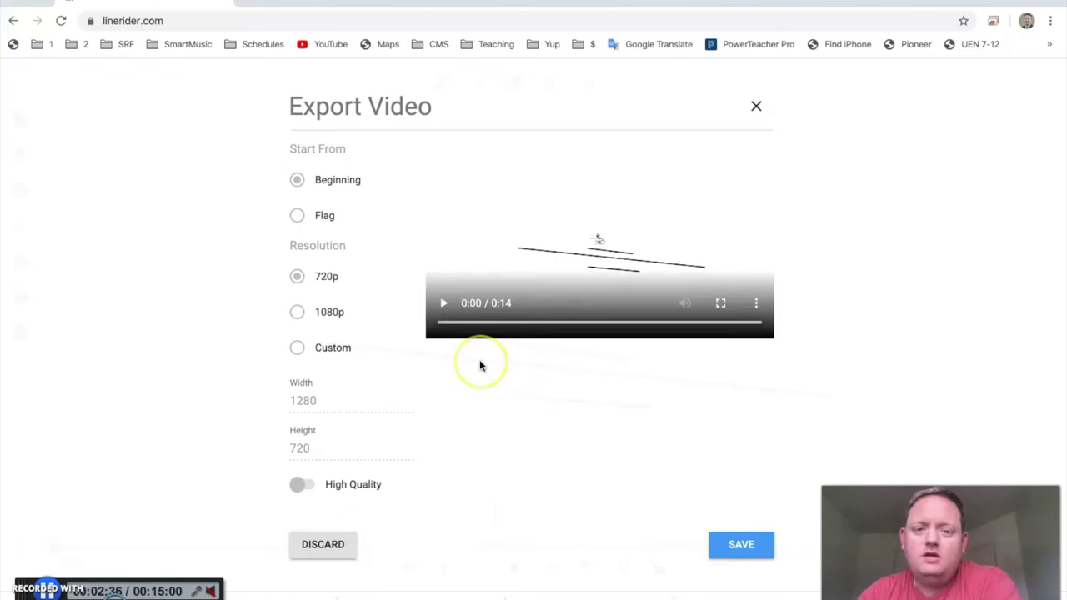
click(750, 545)
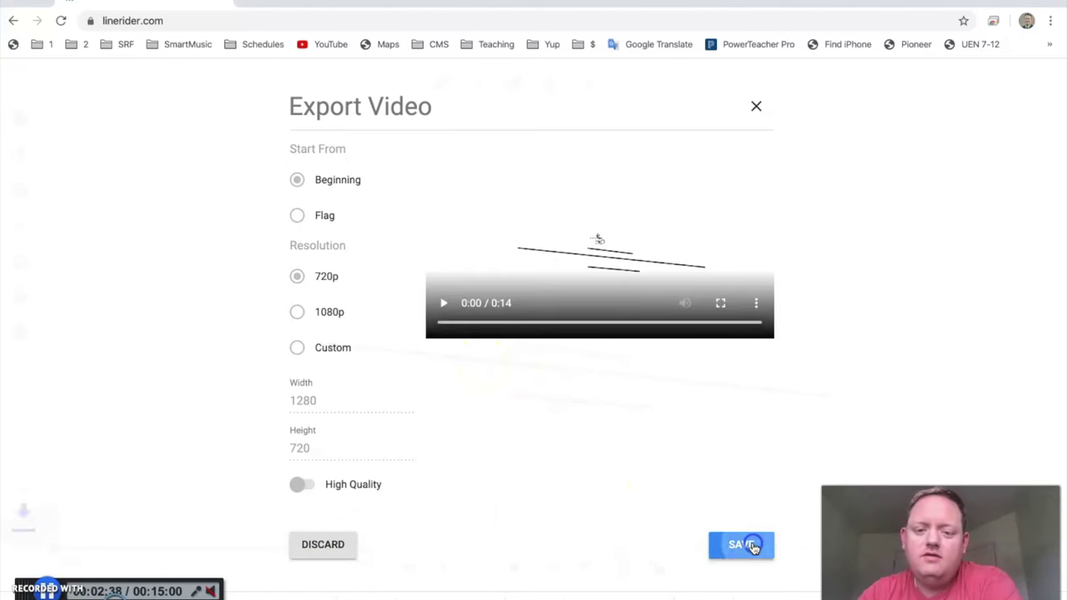